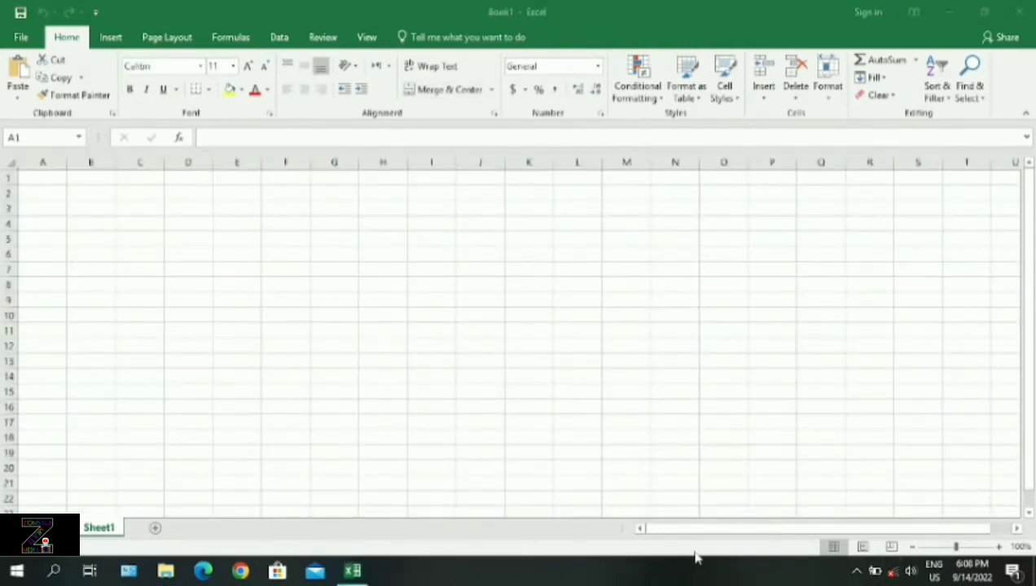
- Select the range A1:J13 on Sheet1 of Book1 for the table
click(28, 177)
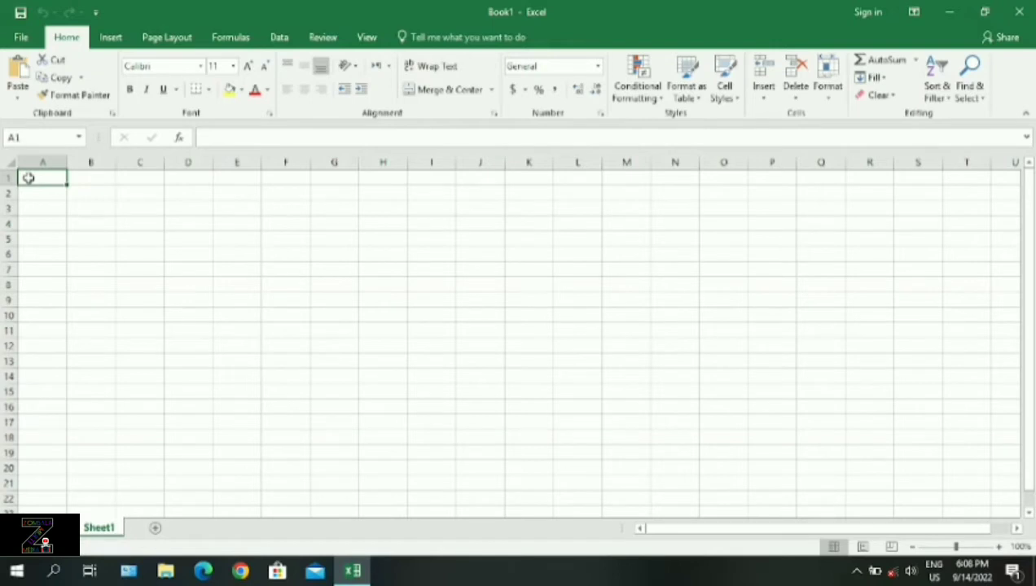
click(99, 180)
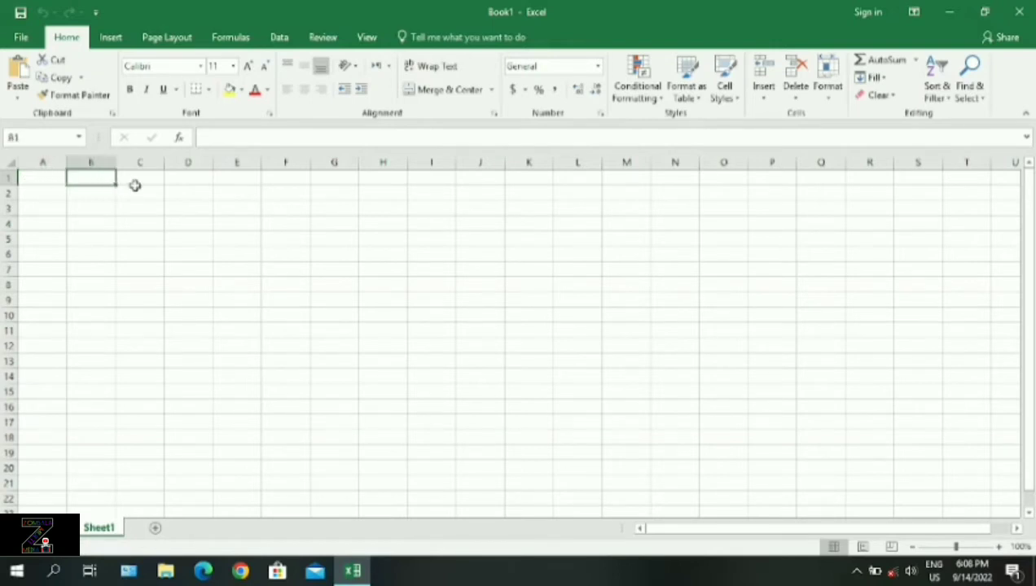
click(151, 180)
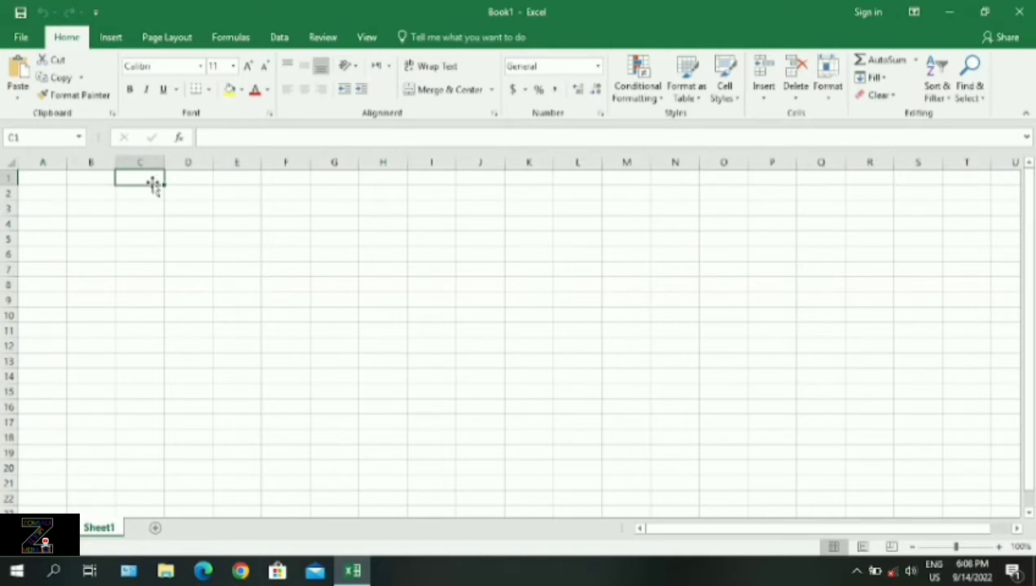
click(204, 179)
click(230, 179)
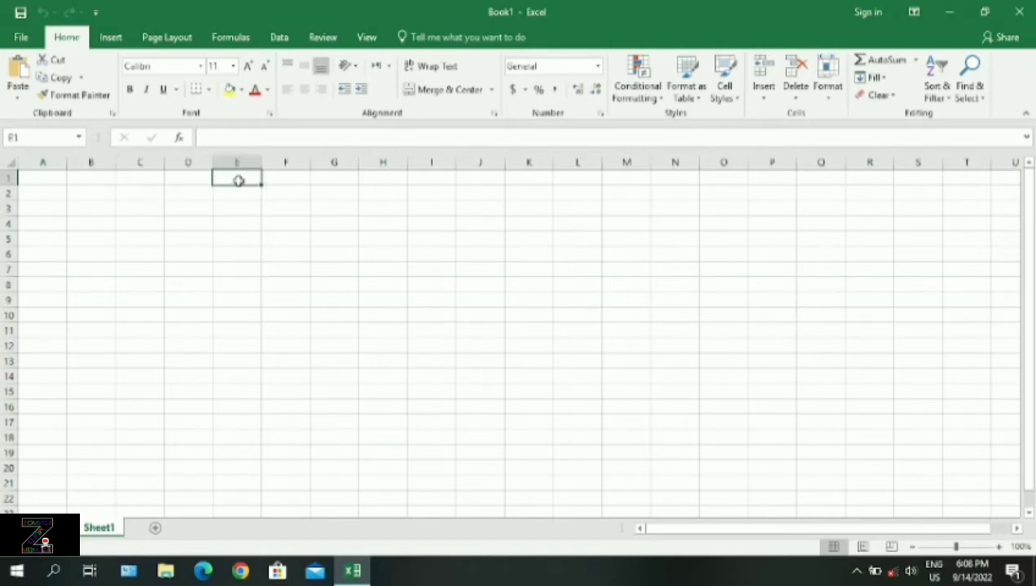
click(286, 178)
click(335, 181)
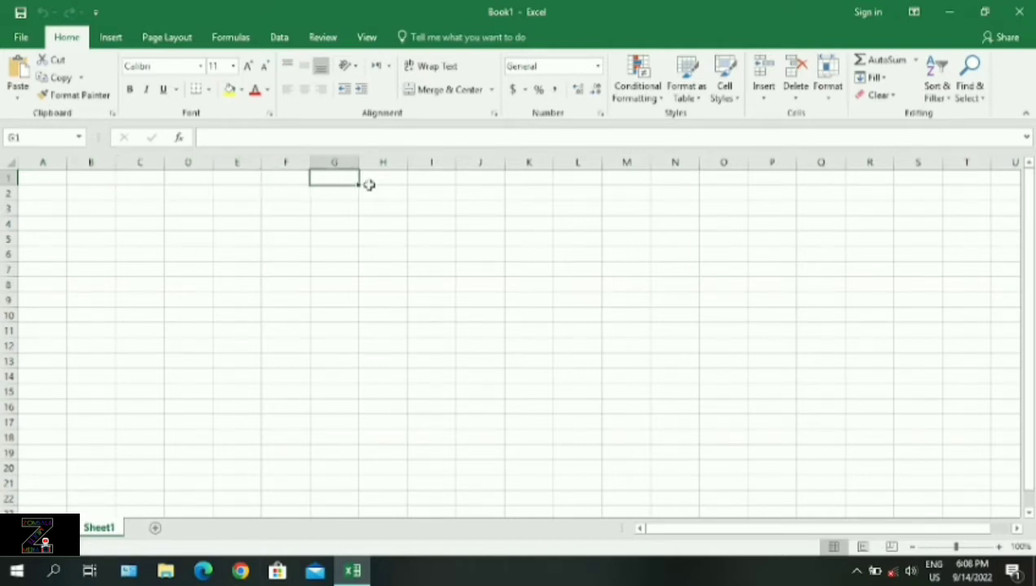
click(395, 179)
click(440, 180)
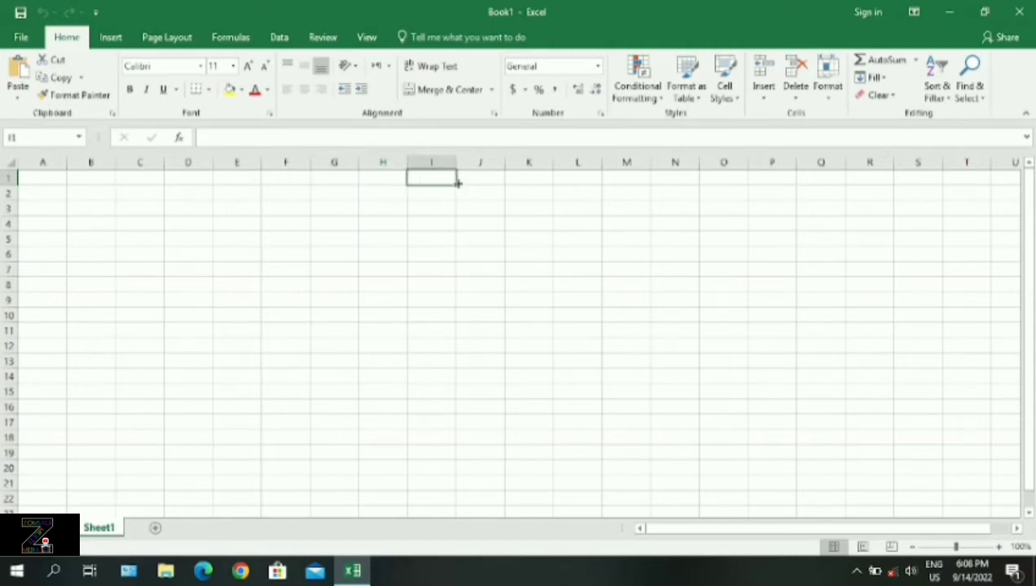
click(484, 182)
drag(485, 179, 43, 358)
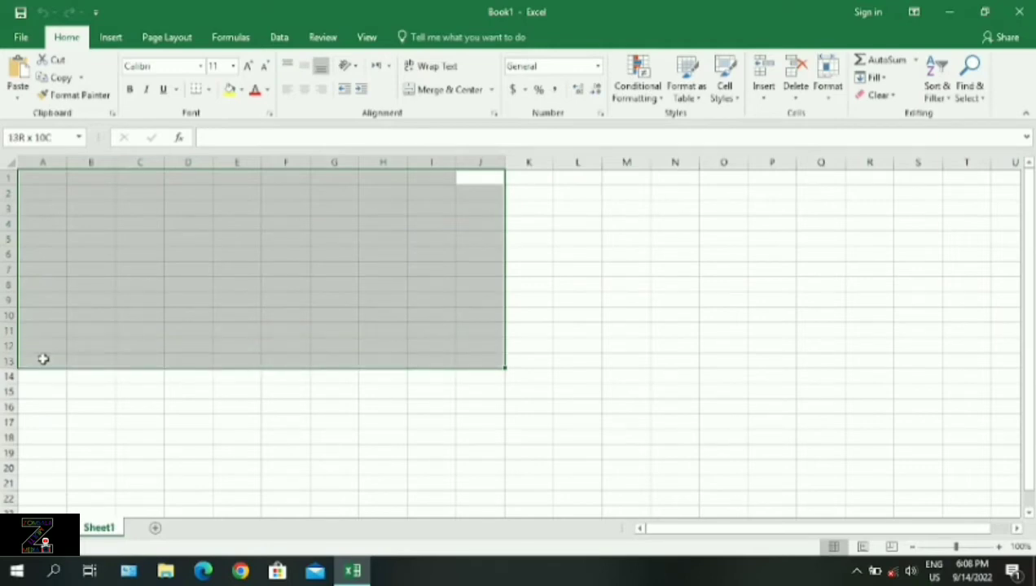
- Extend the selection to A1:J14 and apply All Borders to it
mouse_move(43, 366)
mouse_down()
mouse_move(40, 383)
mouse_move(29, 359)
mouse_up()
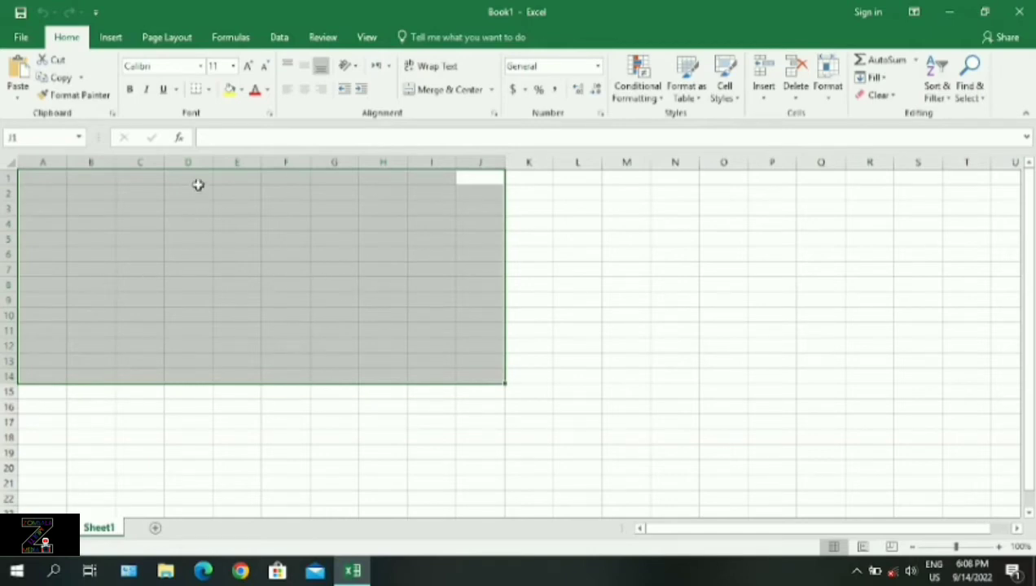
click(209, 91)
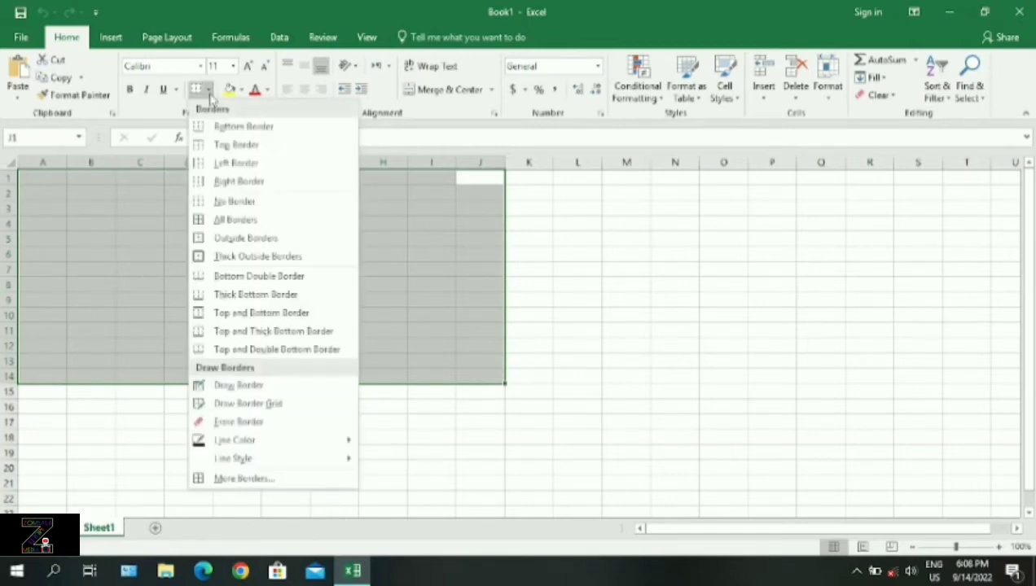
click(213, 220)
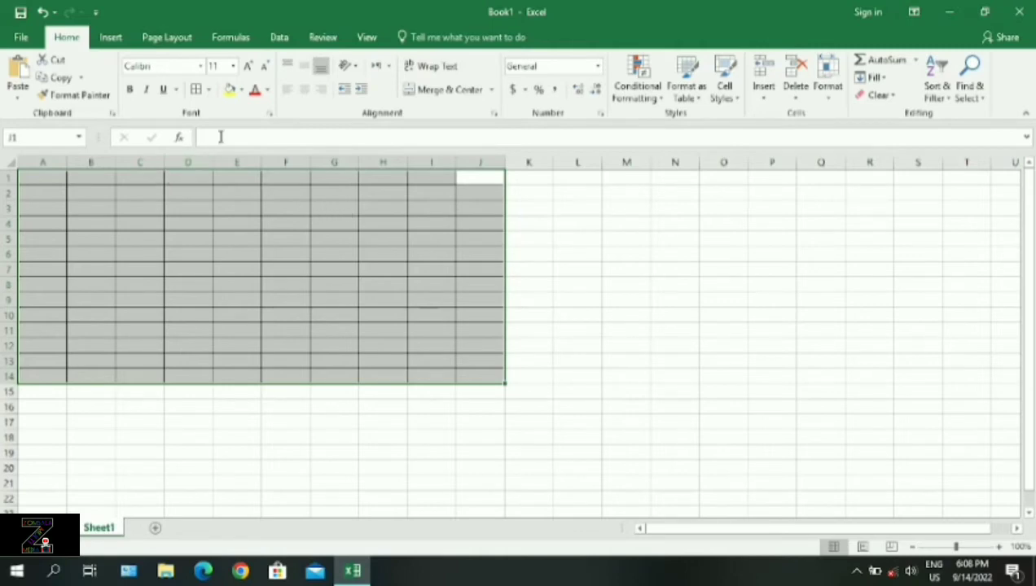
- Format A1:J14 in Times New Roman and raise the font size from 11 to 12
click(175, 186)
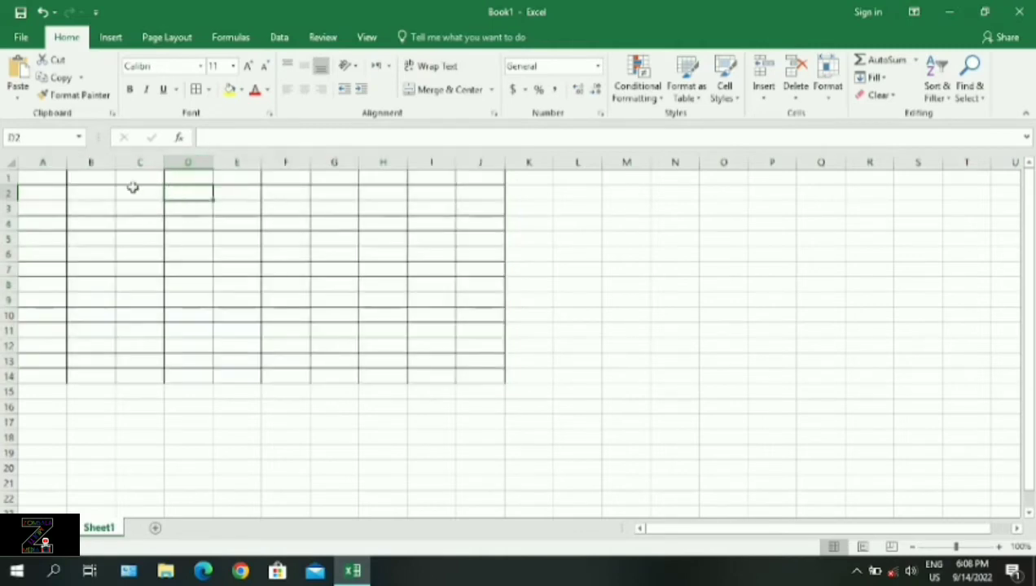
click(46, 181)
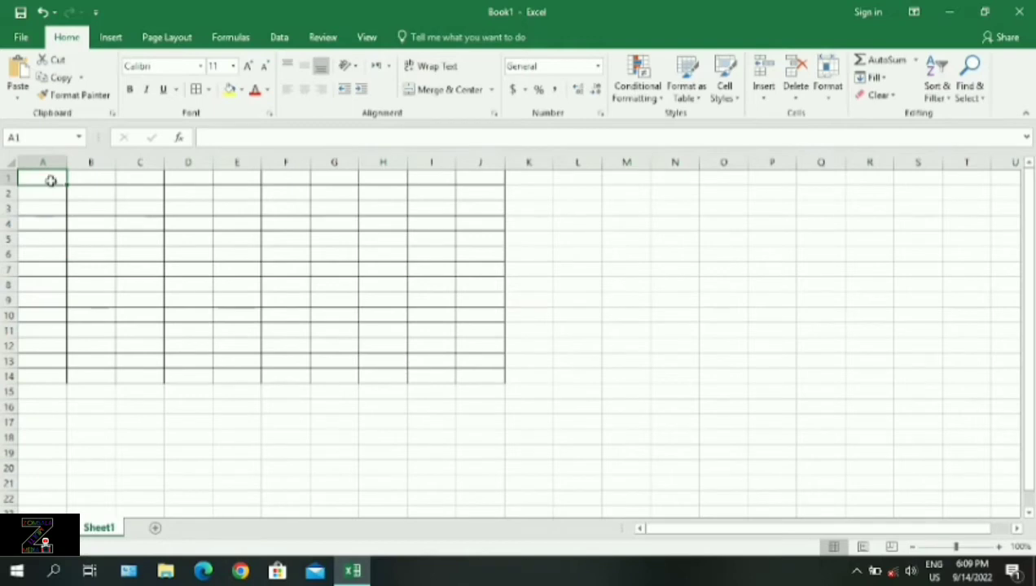
drag(51, 181, 466, 373)
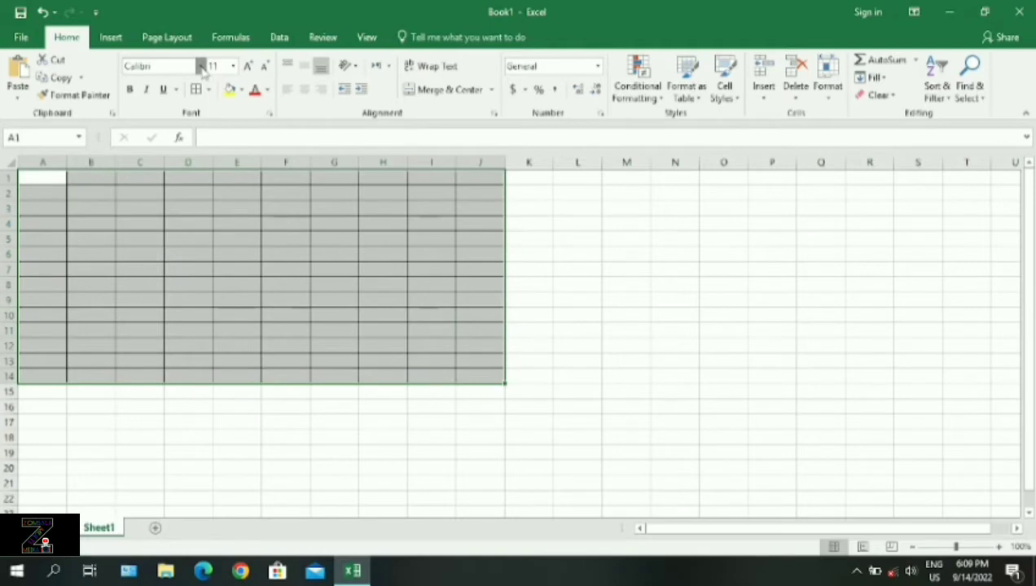
click(200, 66)
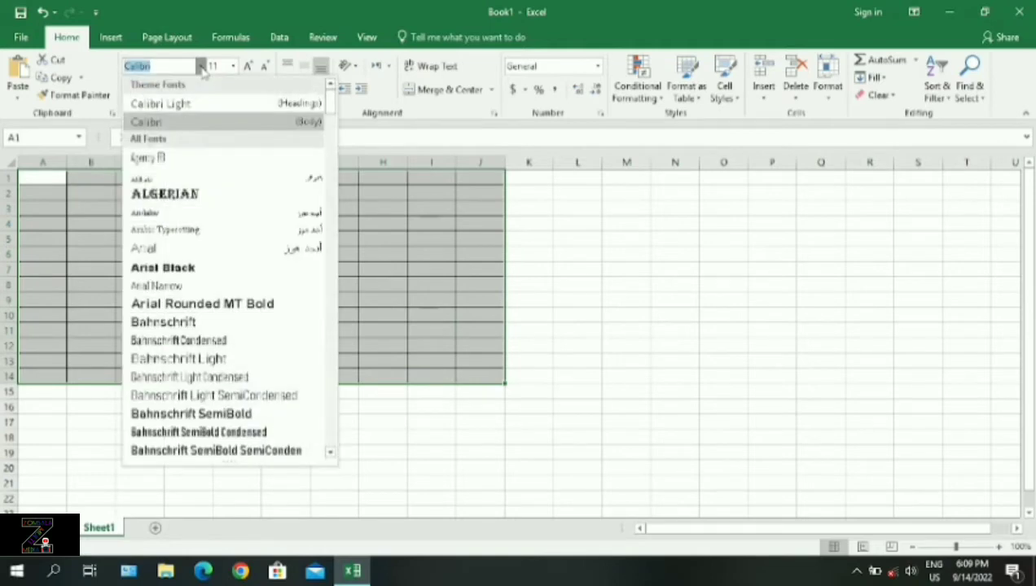
text(t)
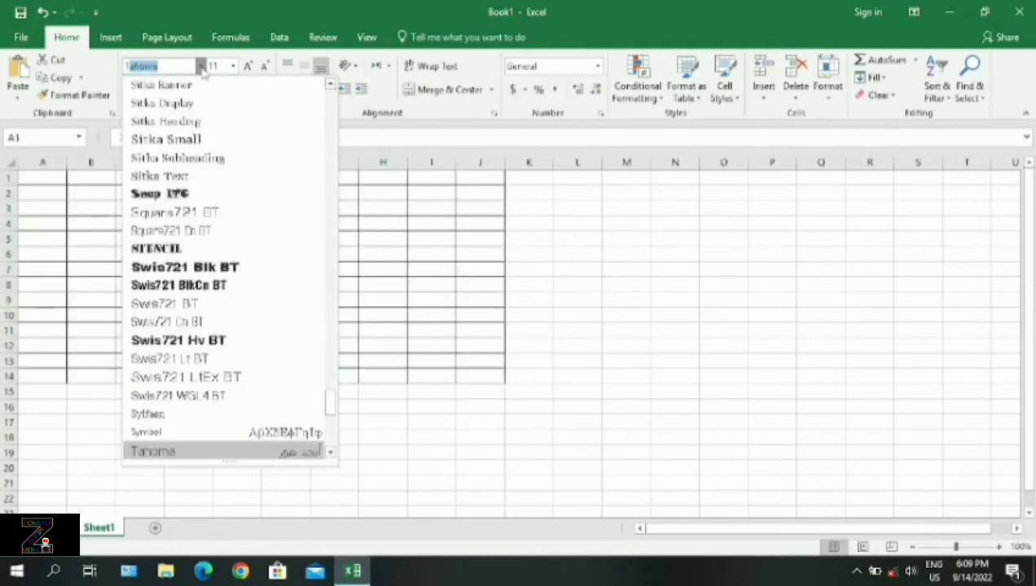
text(imes New R)
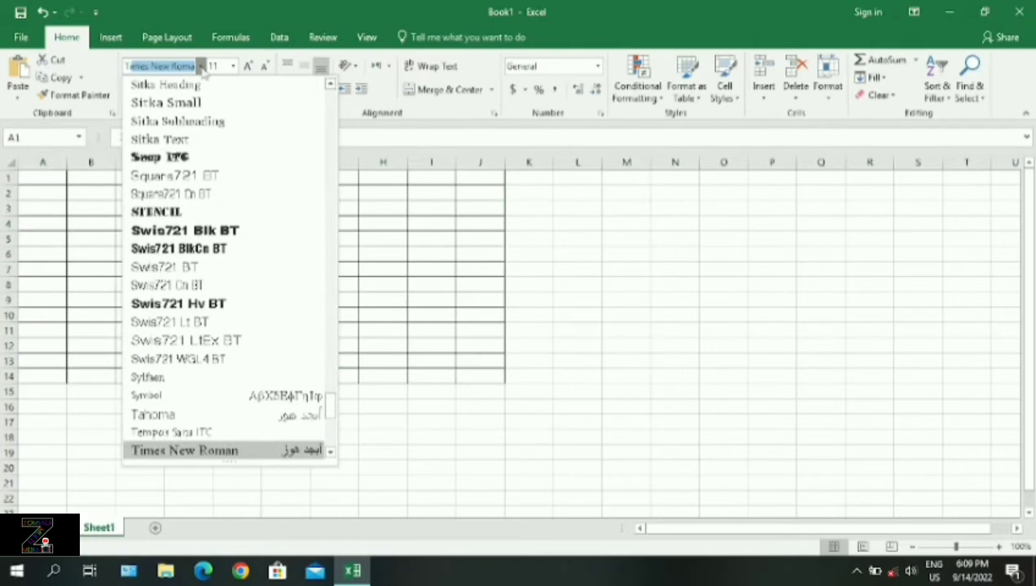
key(Return)
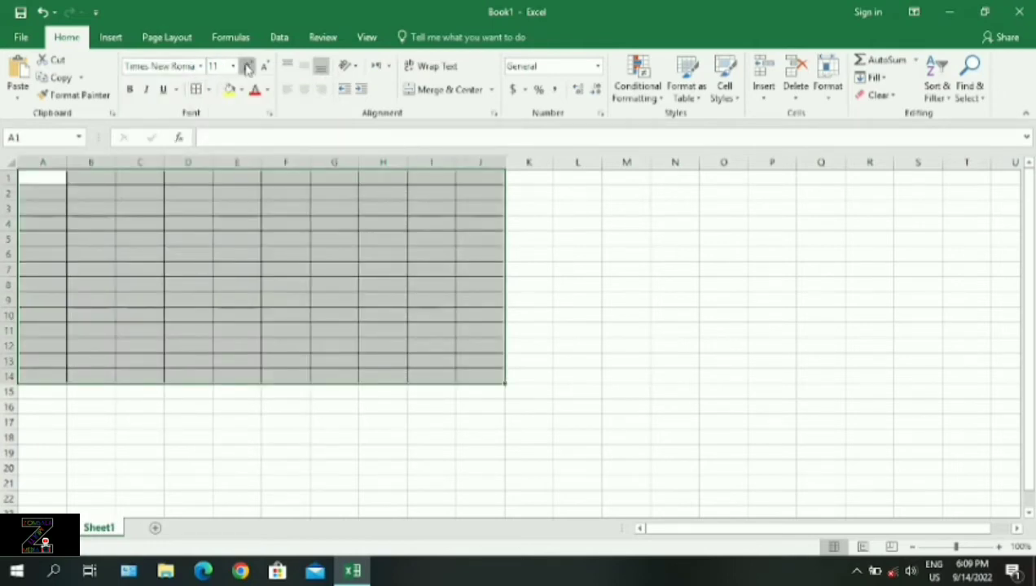
click(248, 67)
- Merge and centre A1:J1 into one title cell across the table
click(48, 181)
drag(48, 180, 459, 177)
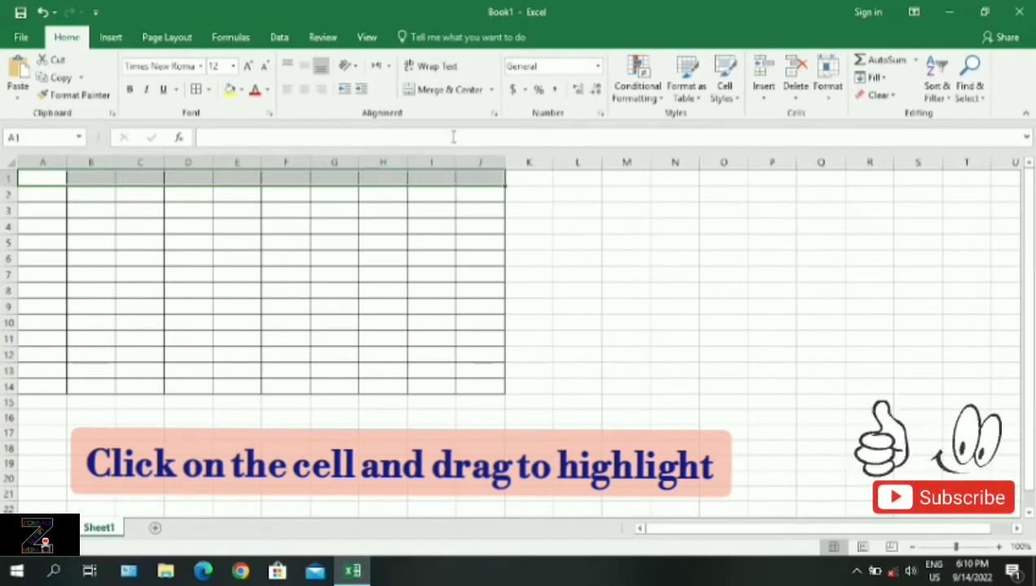
click(448, 90)
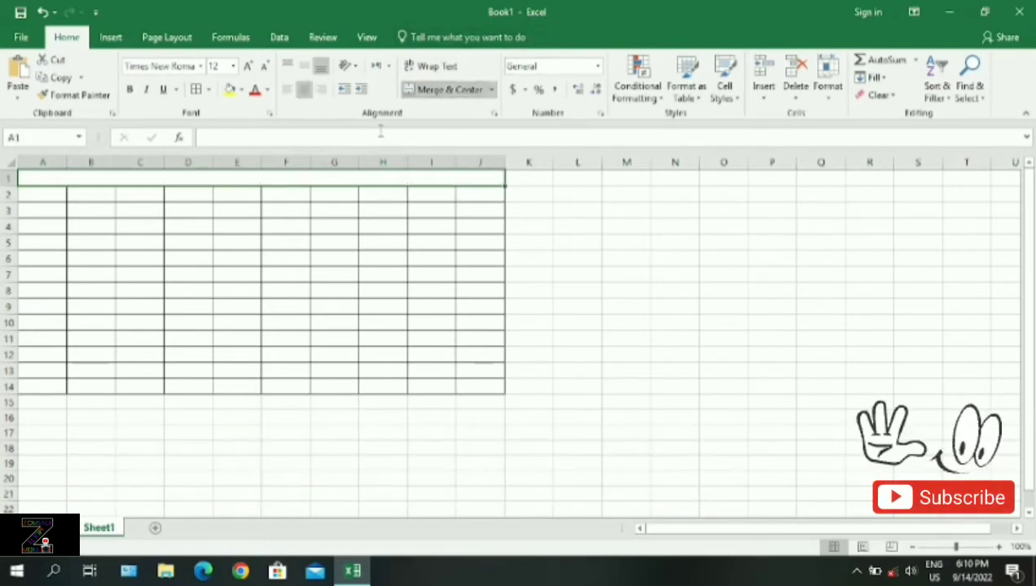
click(28, 196)
drag(28, 197, 460, 198)
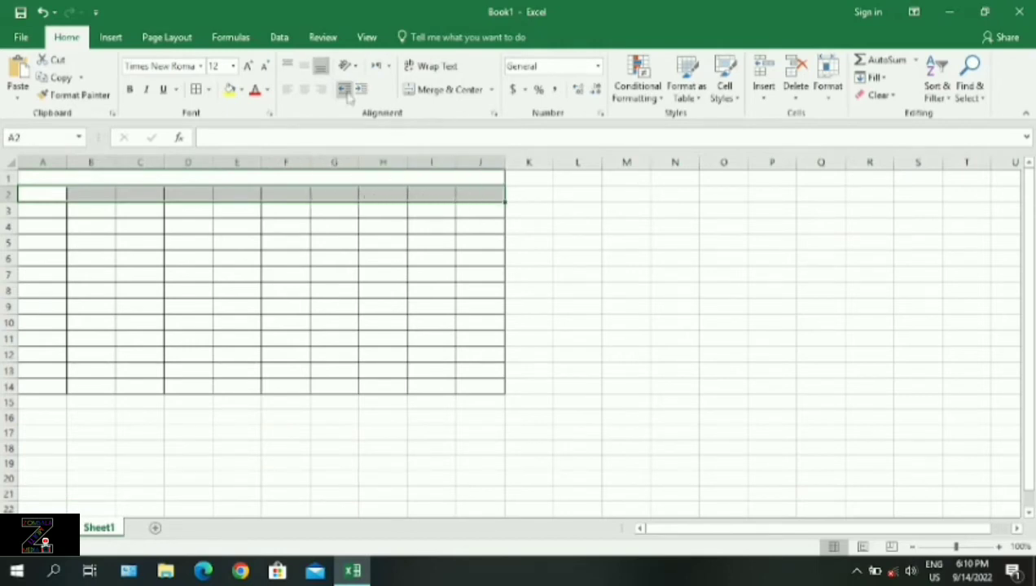
- Merge and centre A2:J2 as a second header, and merge A3:B3
click(466, 90)
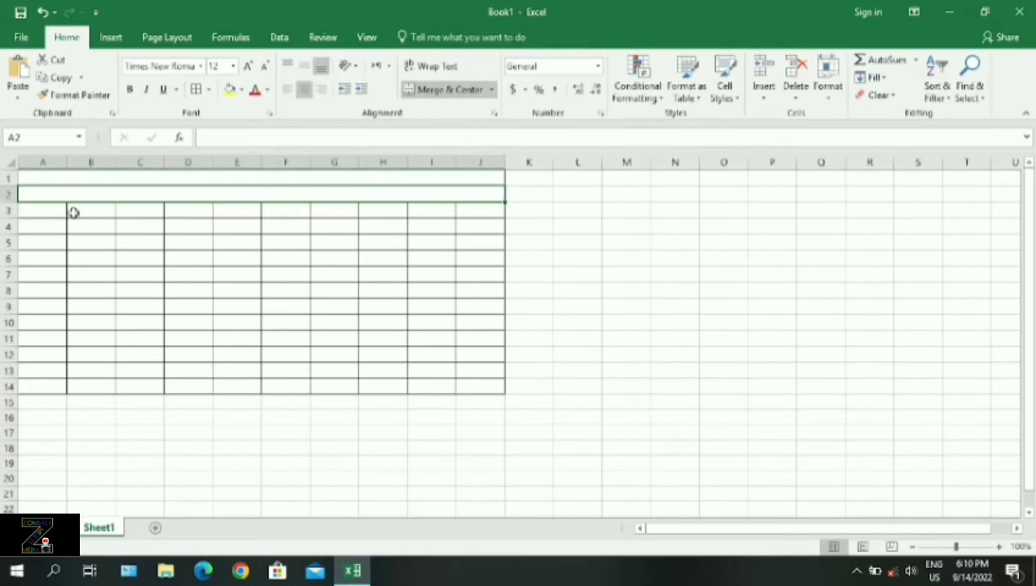
drag(32, 214, 108, 212)
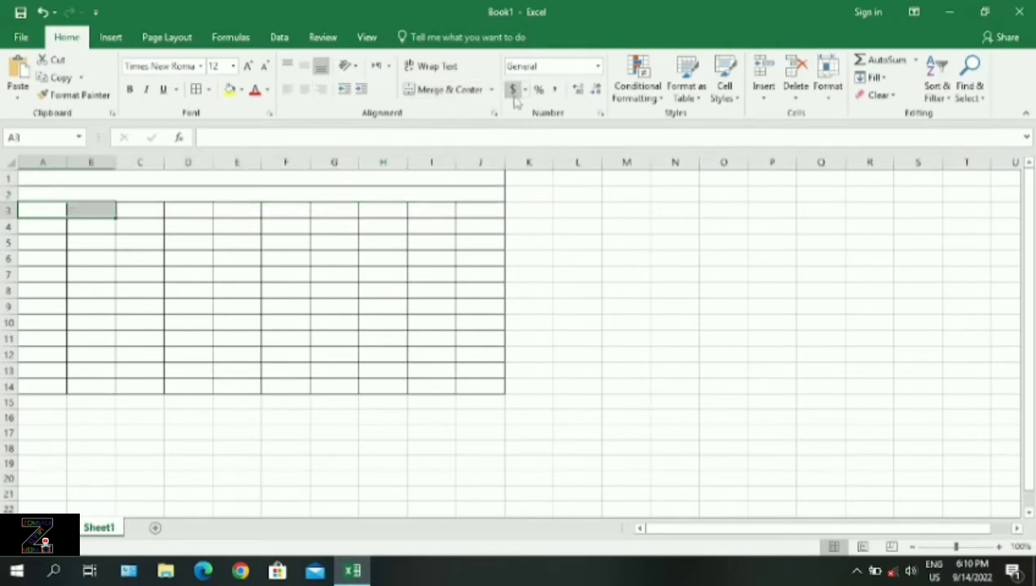
click(449, 90)
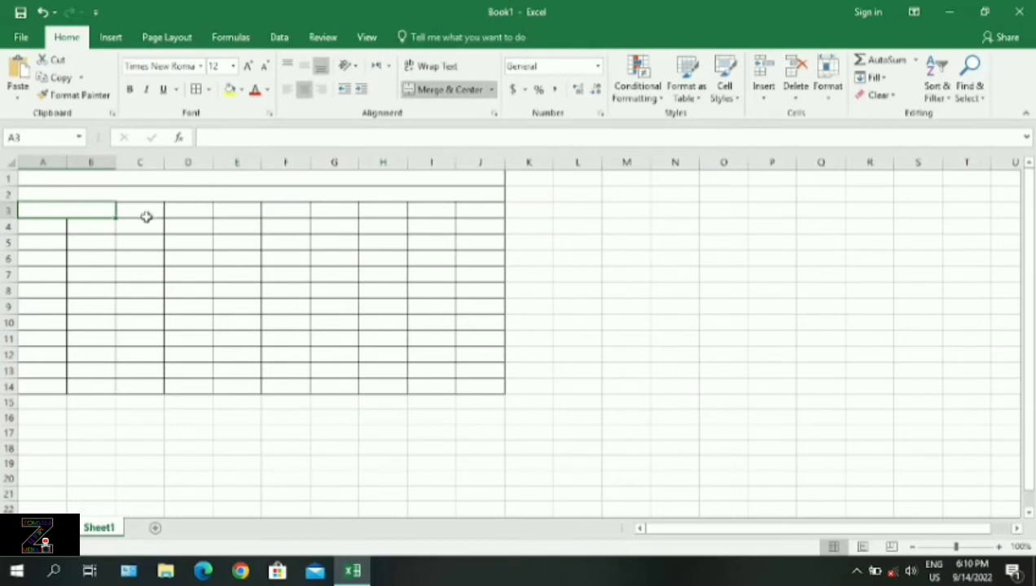
- Merge C3:G3 into a single cell beside the merged A3:B3
click(37, 229)
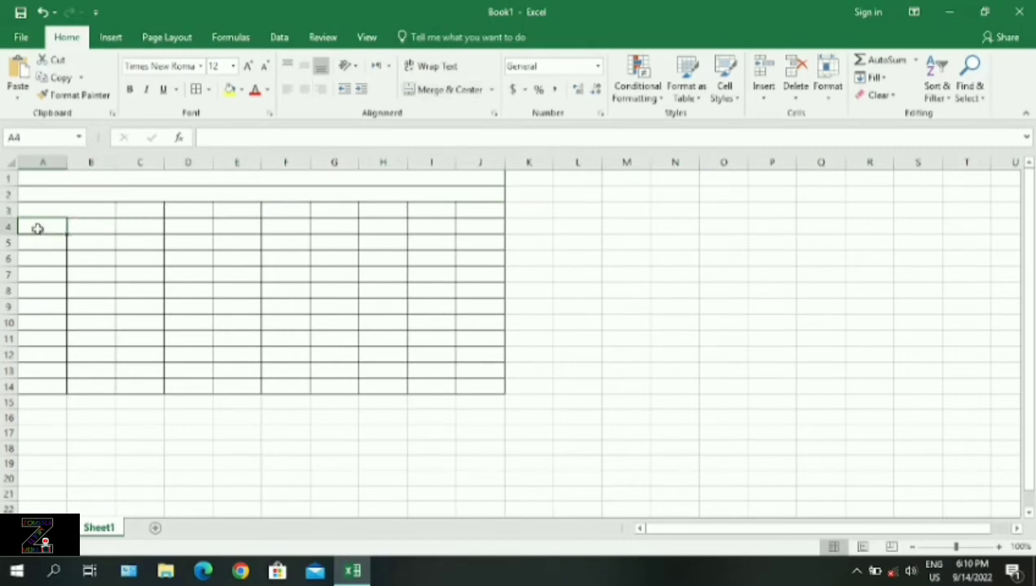
click(95, 235)
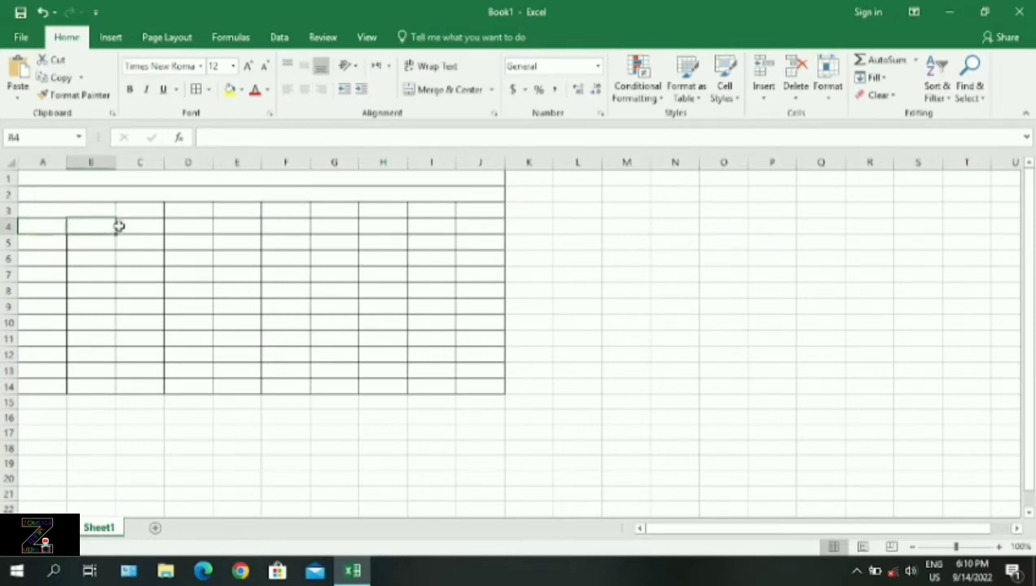
click(148, 212)
click(193, 209)
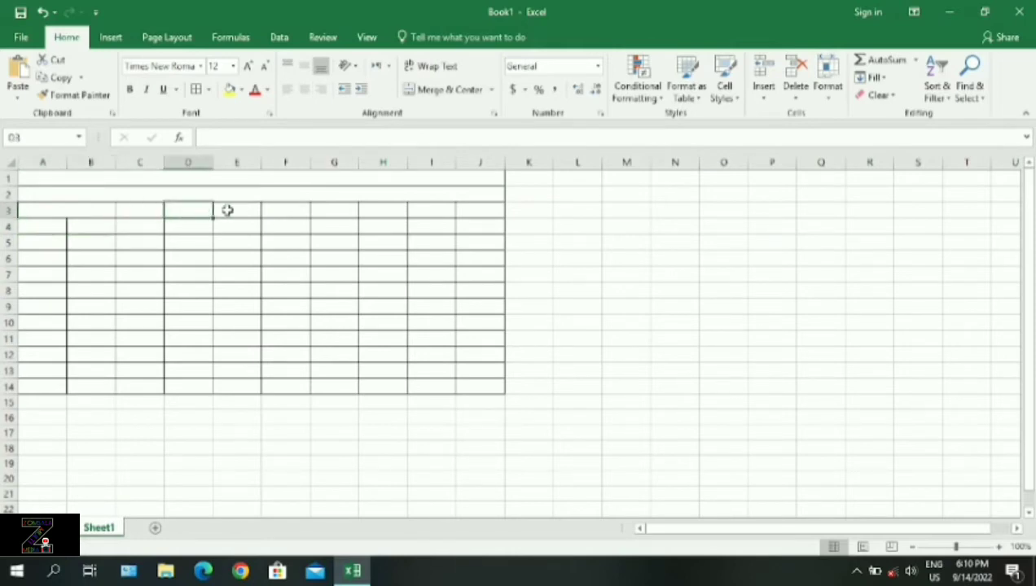
click(232, 210)
click(277, 211)
click(340, 212)
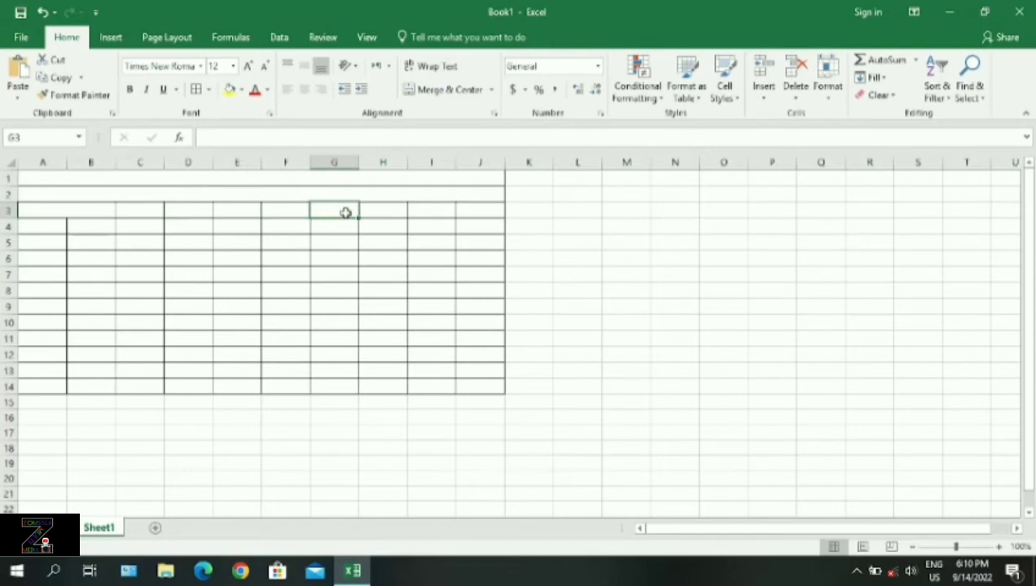
drag(316, 217, 154, 210)
click(450, 89)
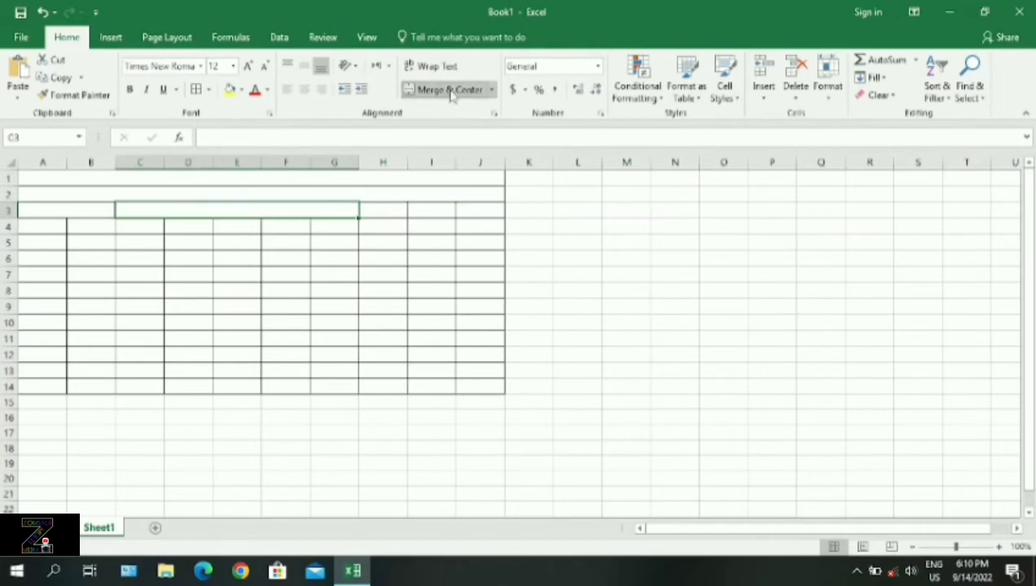
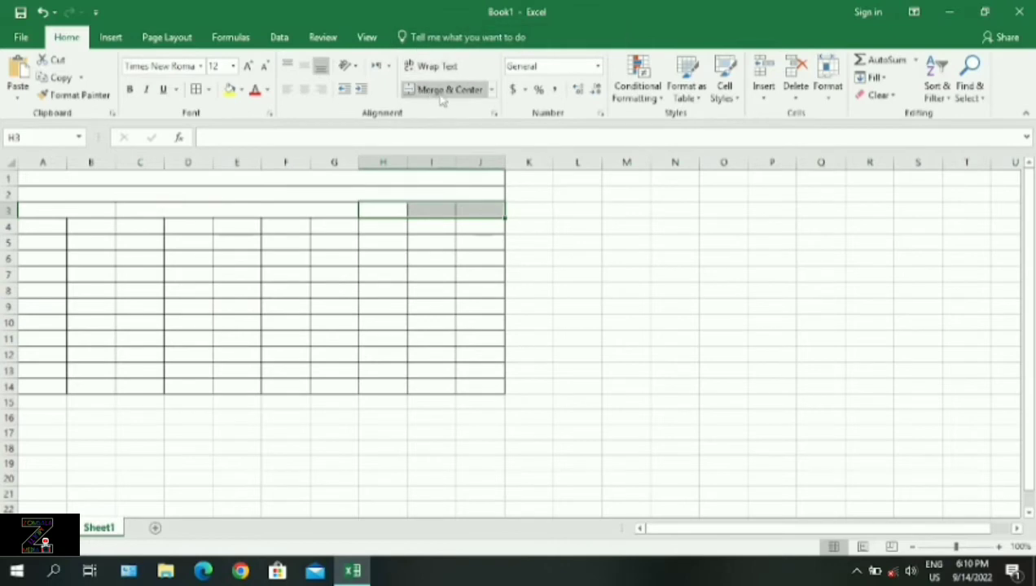
- Merge and center H3:J3 to complete the third row-3 header block
click(444, 90)
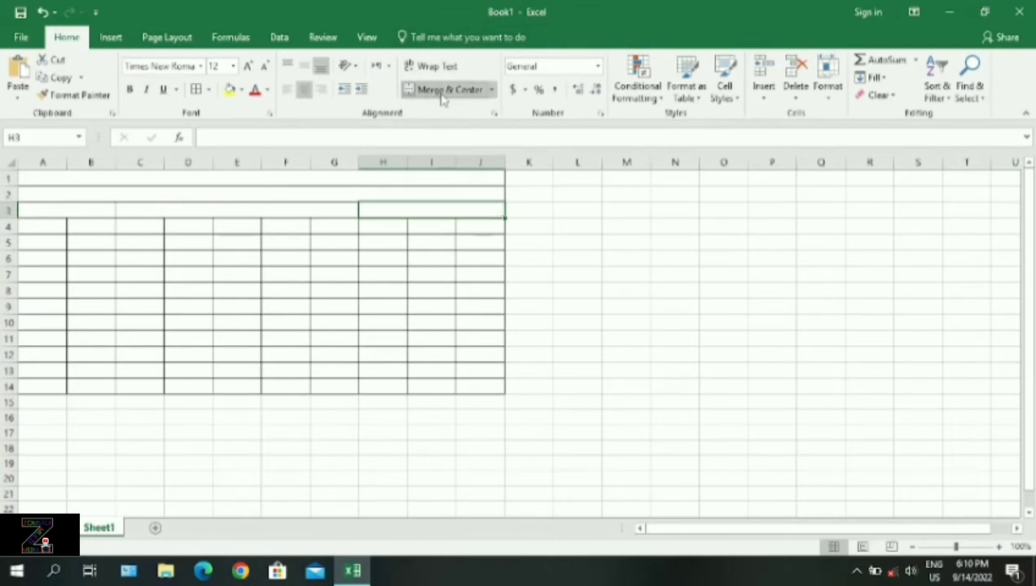
click(43, 234)
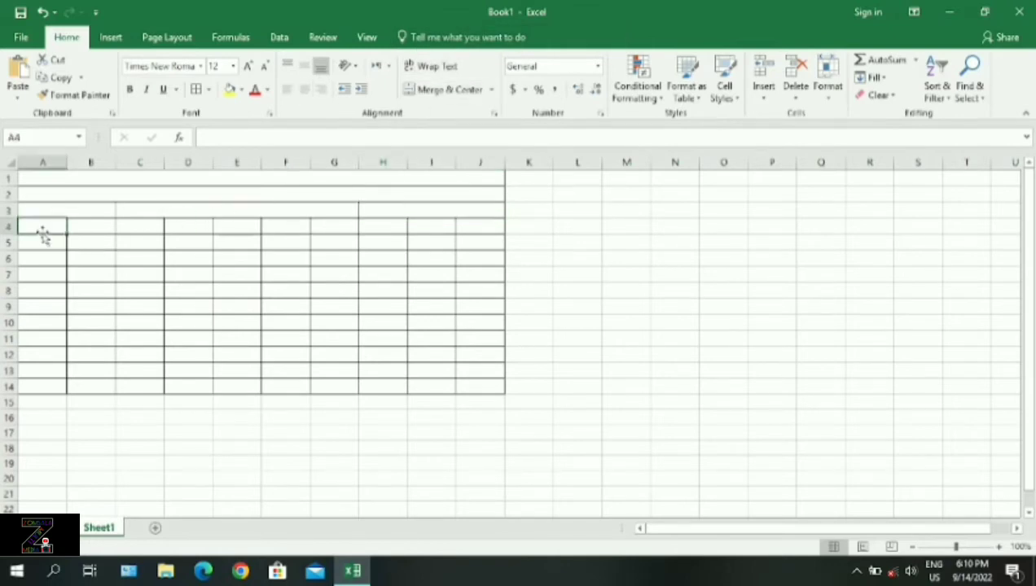
click(218, 180)
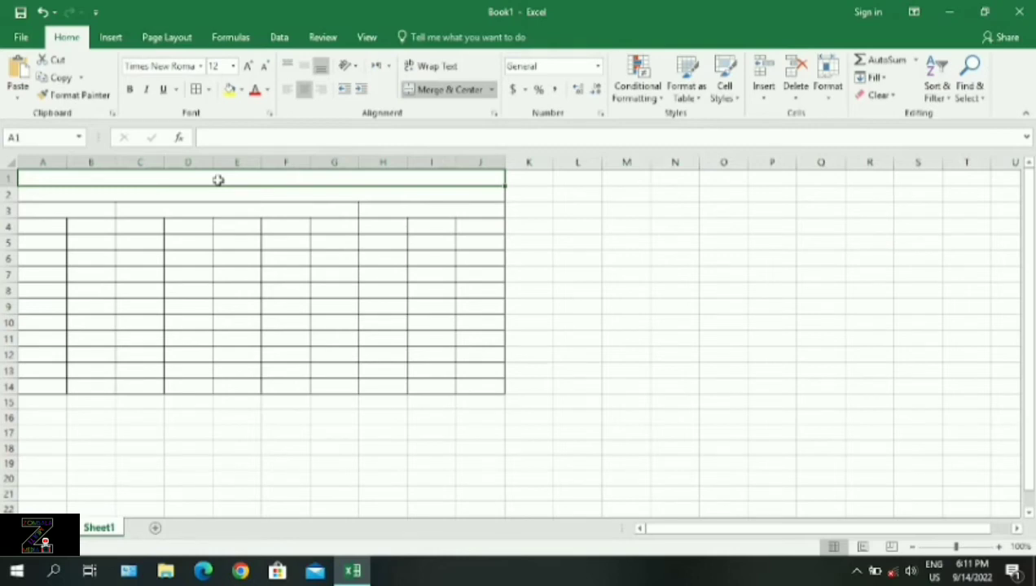
- Type ZOMSALA BASIC SCHOOL in row 1 and STUDENTS EXAM SCORESHEET in row 2
text(ZO)
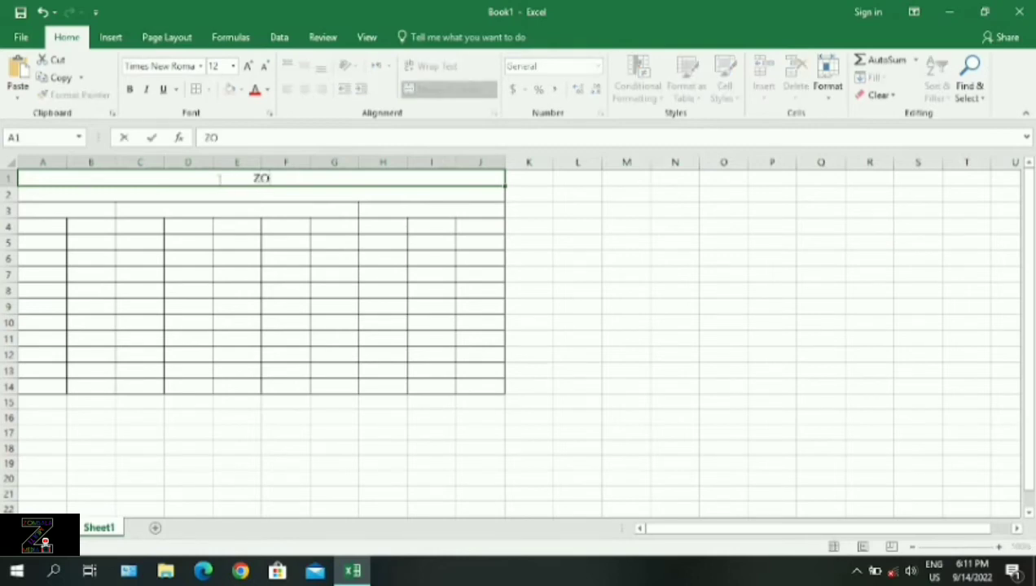
text(MSALA)
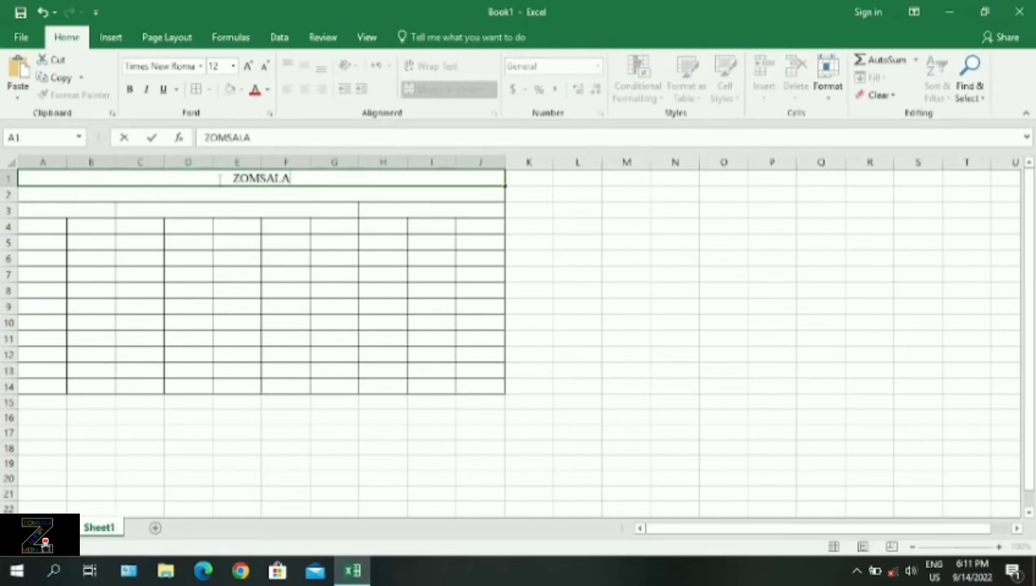
text( B)
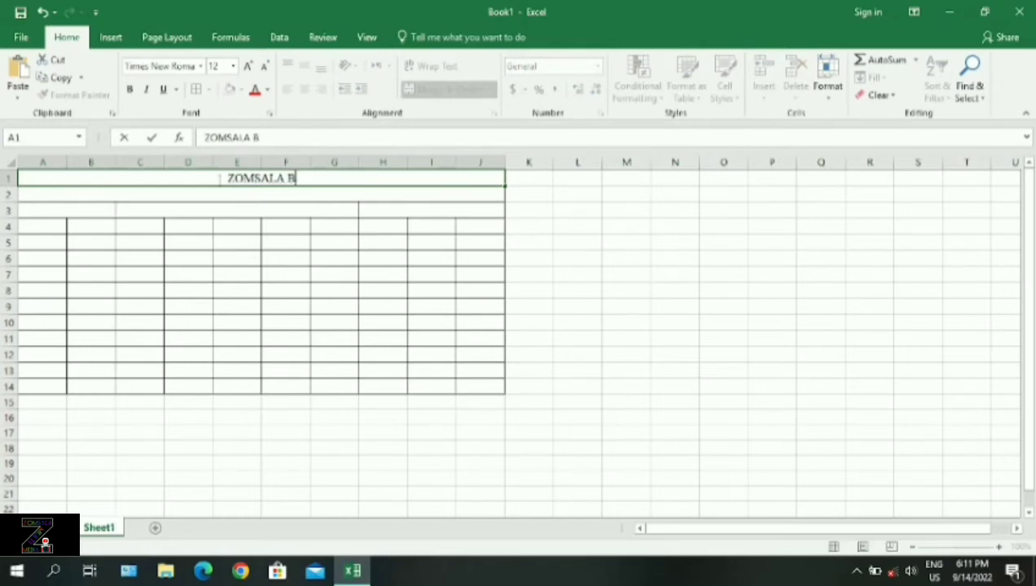
text(ASIC)
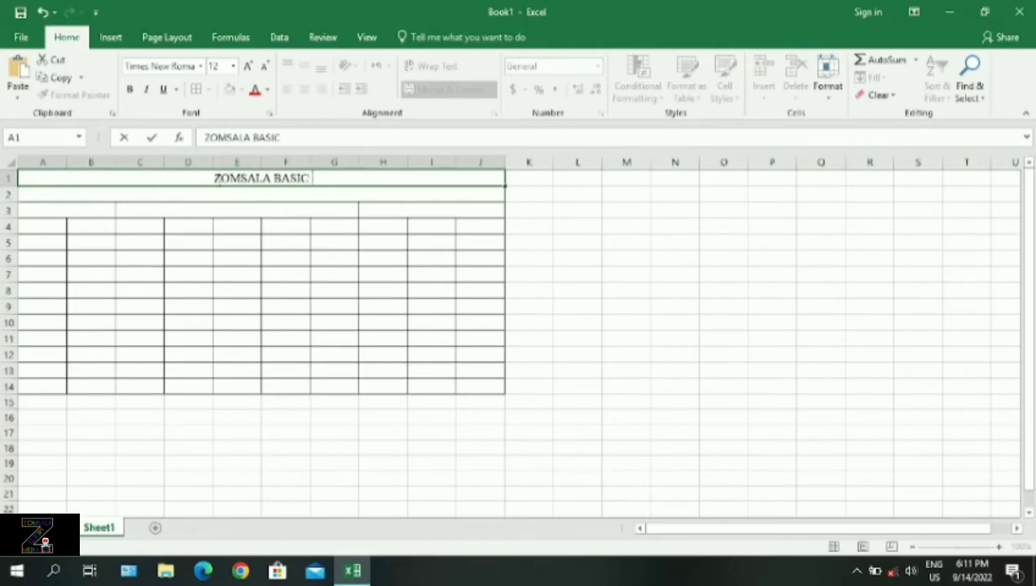
text( SCHOOL)
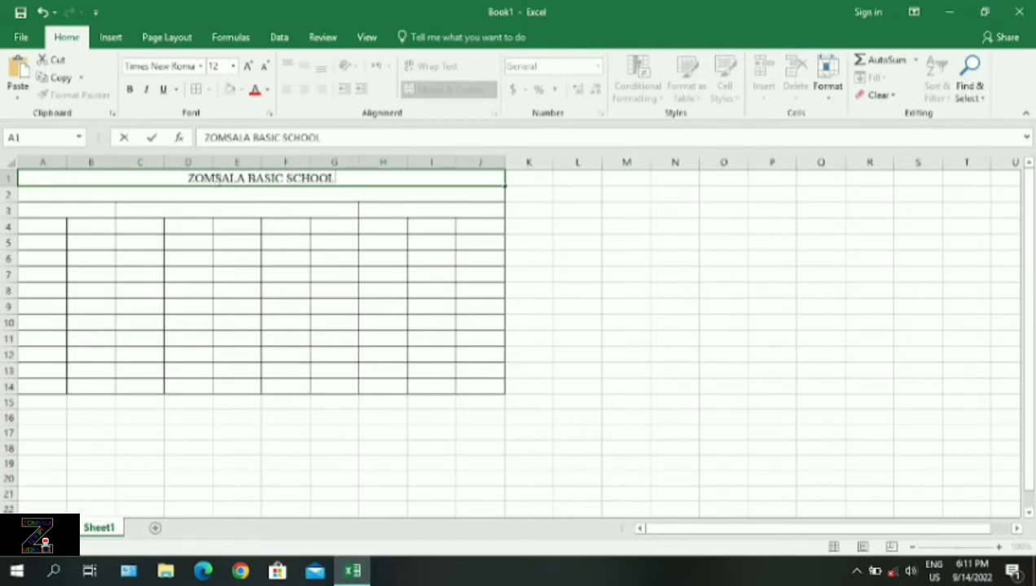
key(Return)
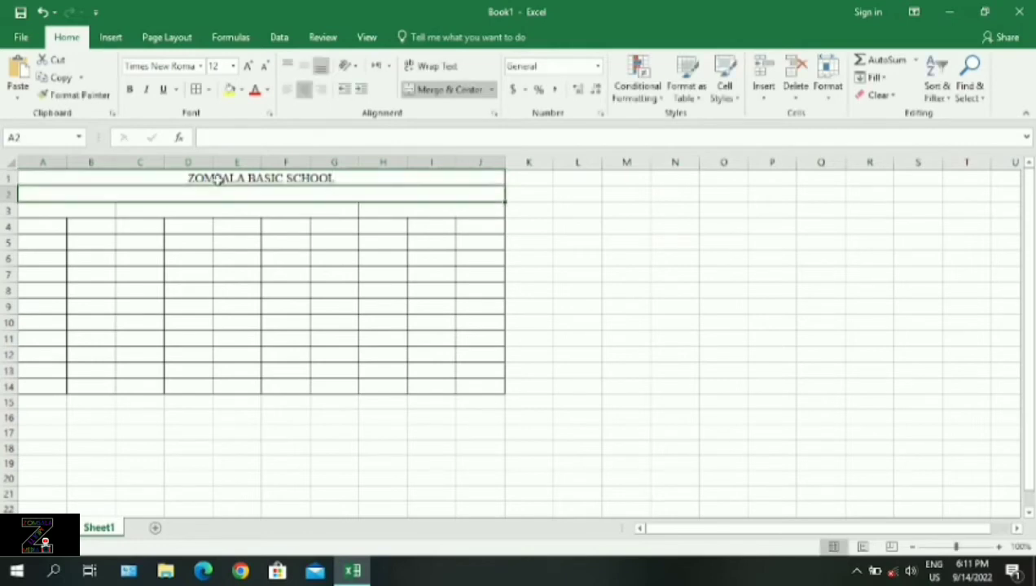
text(ST)
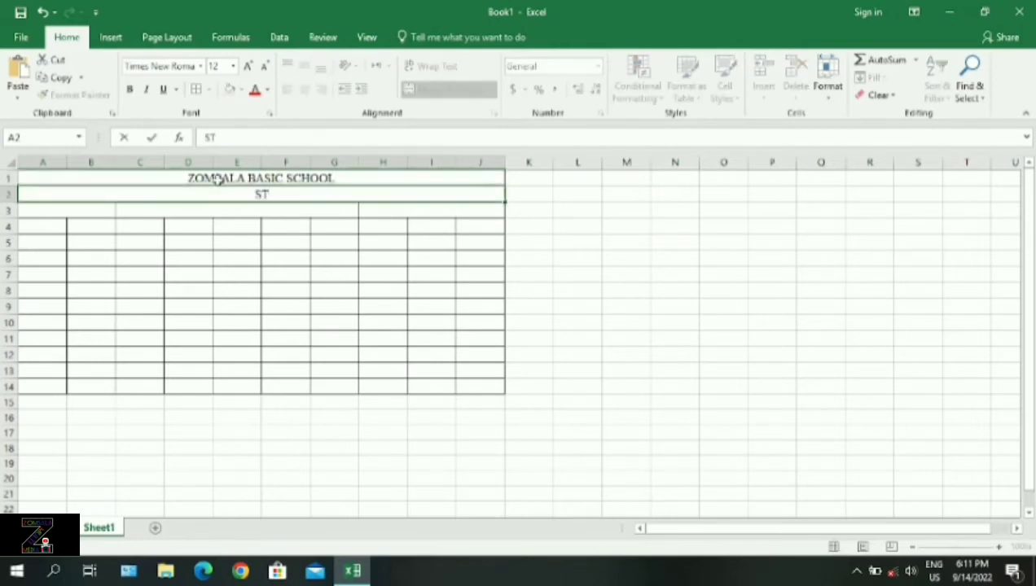
text(UDEN)
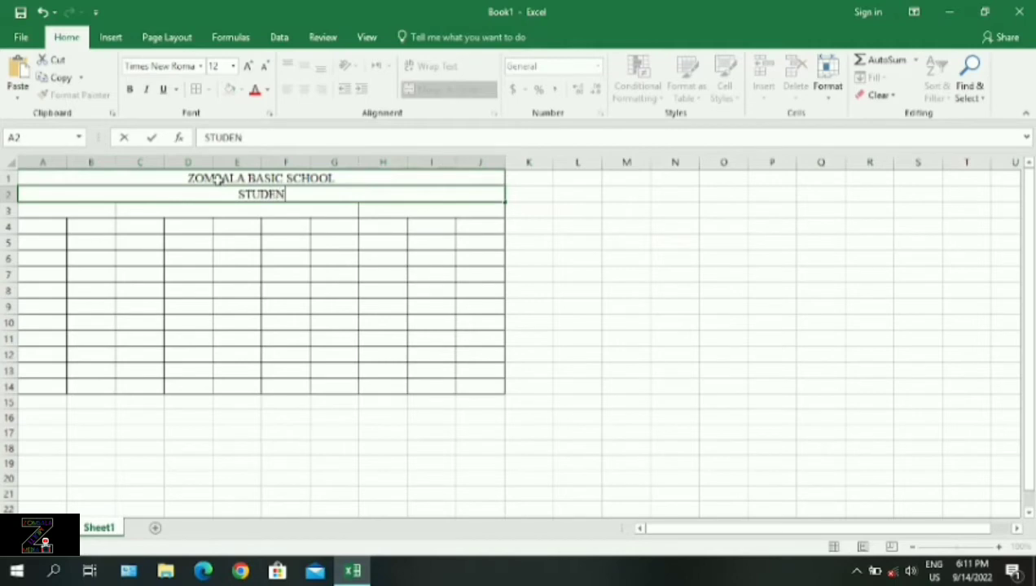
text(TS)
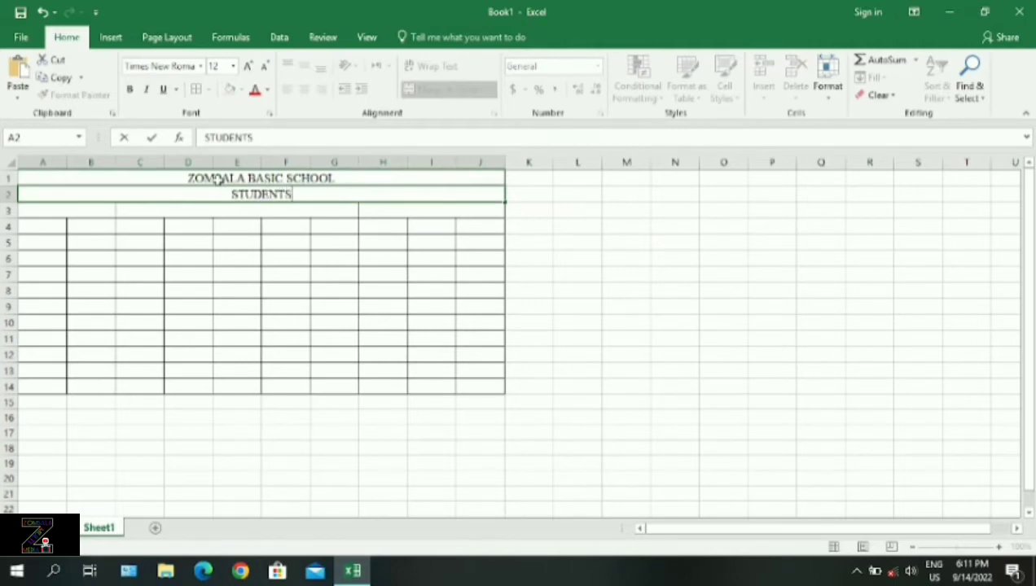
text( EXAM)
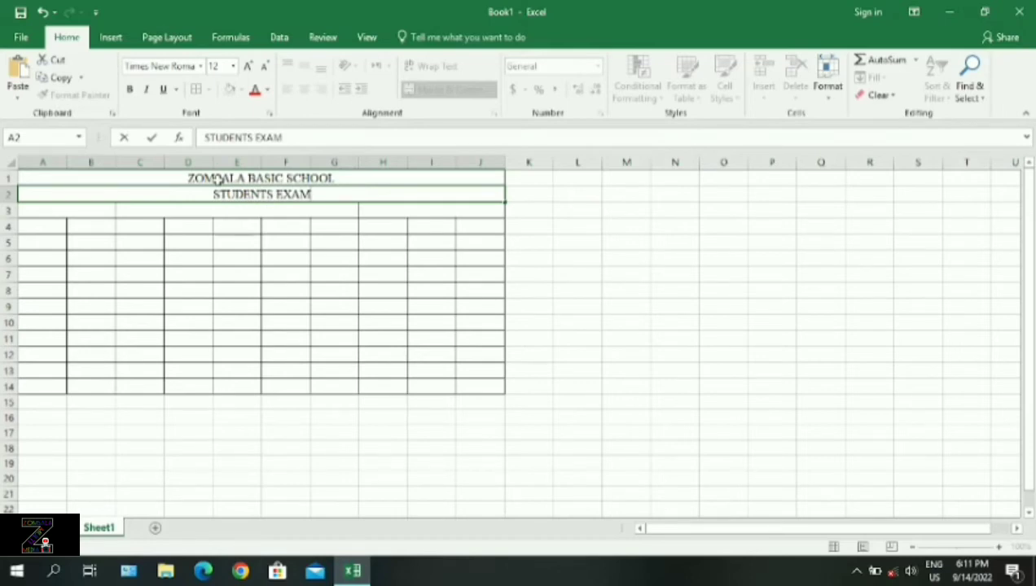
text(SCORE)
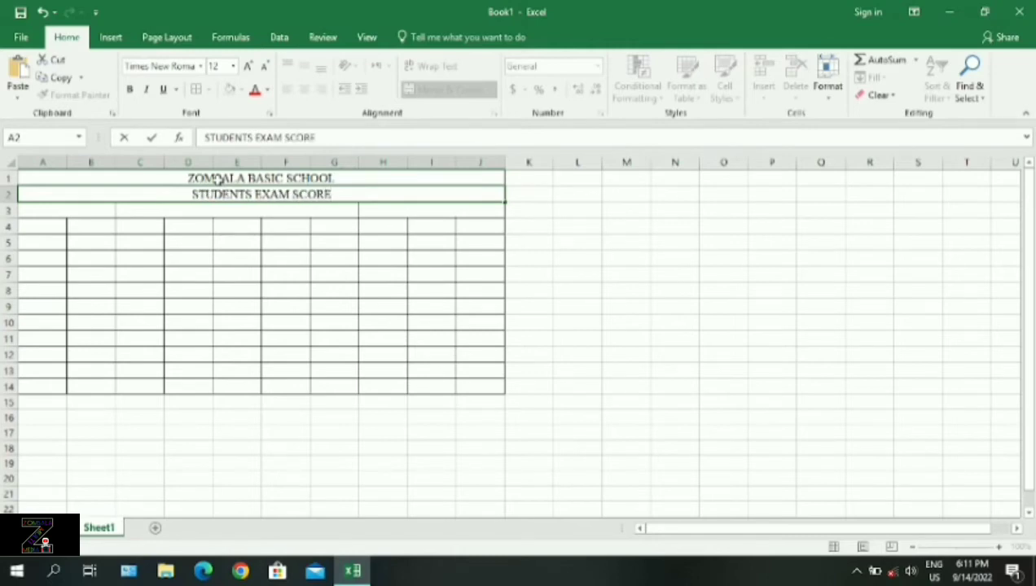
text(SH)
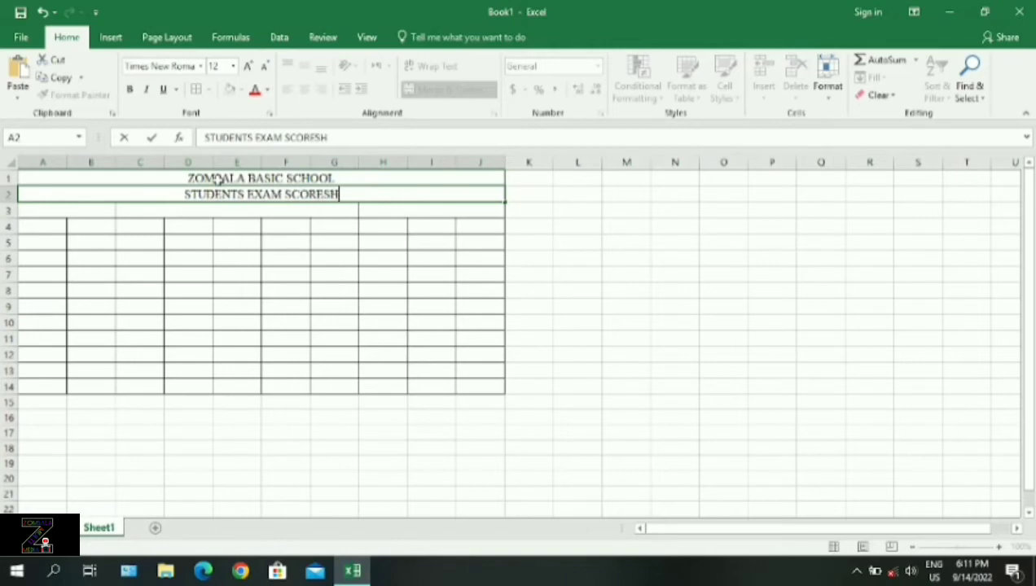
text(EET)
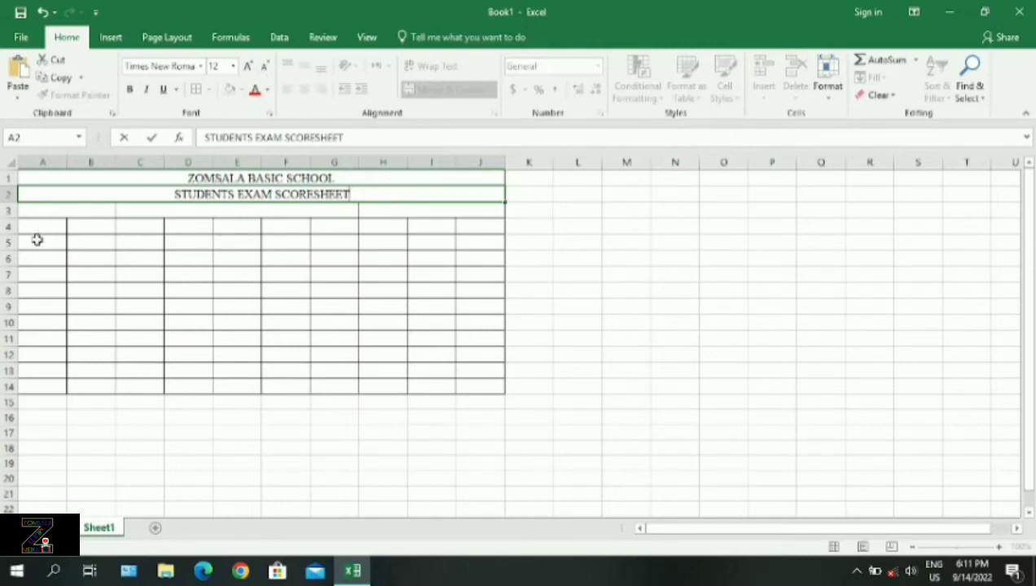
- Enter STUDENT DETAILS in A3, SUBJECTS in C3 and SCORES in H3
click(55, 211)
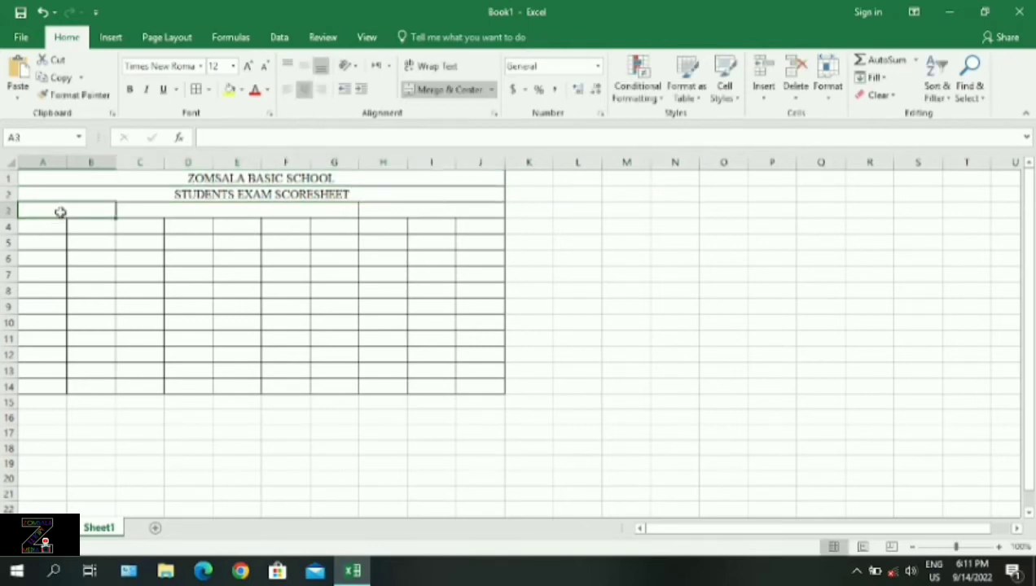
text(STUDENTS EXAM SCORESHEET)
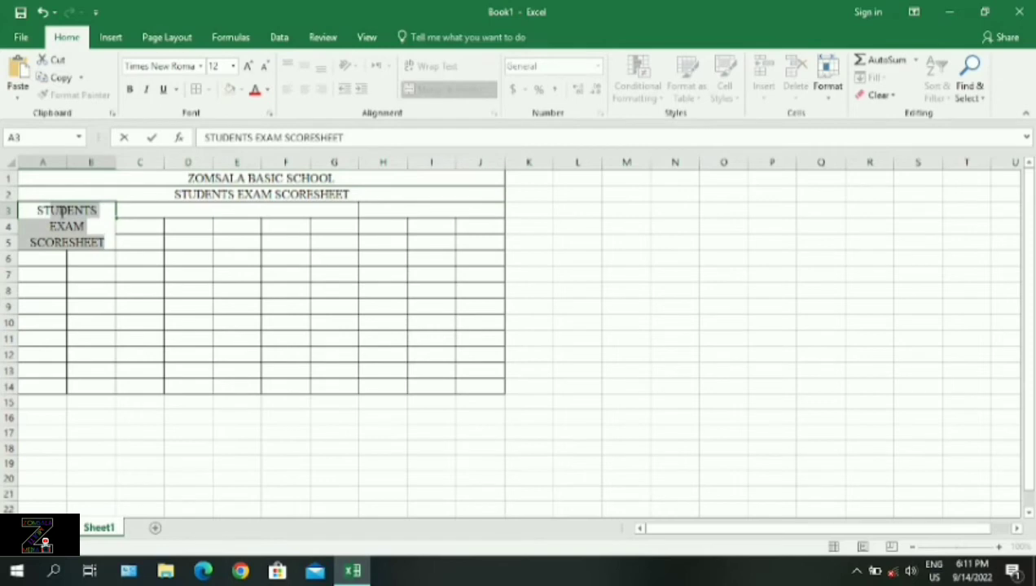
text(U)
key(BackSpace)
key(BackSpace)
key(BackSpace)
key(BackSpace)
text(STUDENT D)
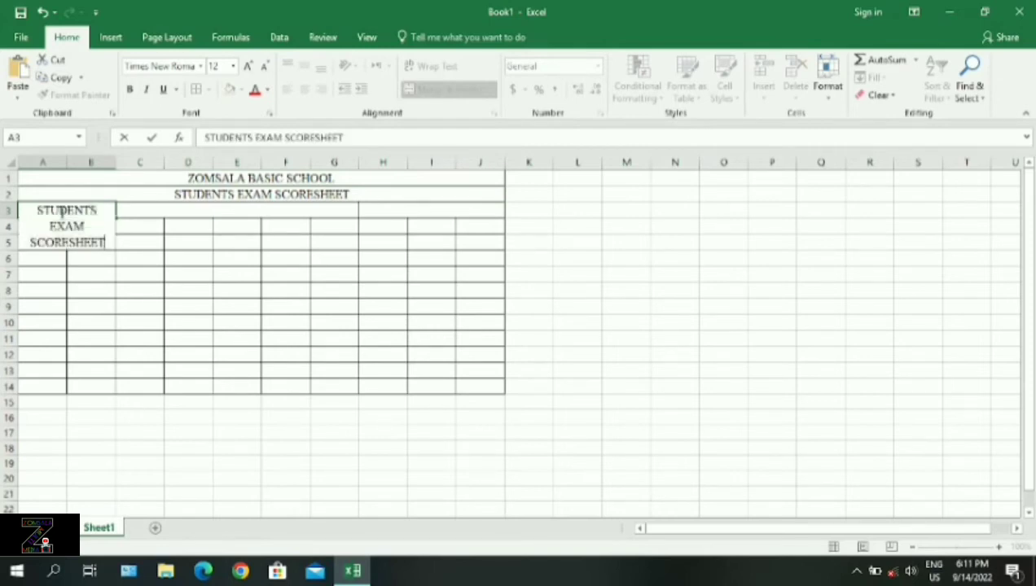
text(ETAI)
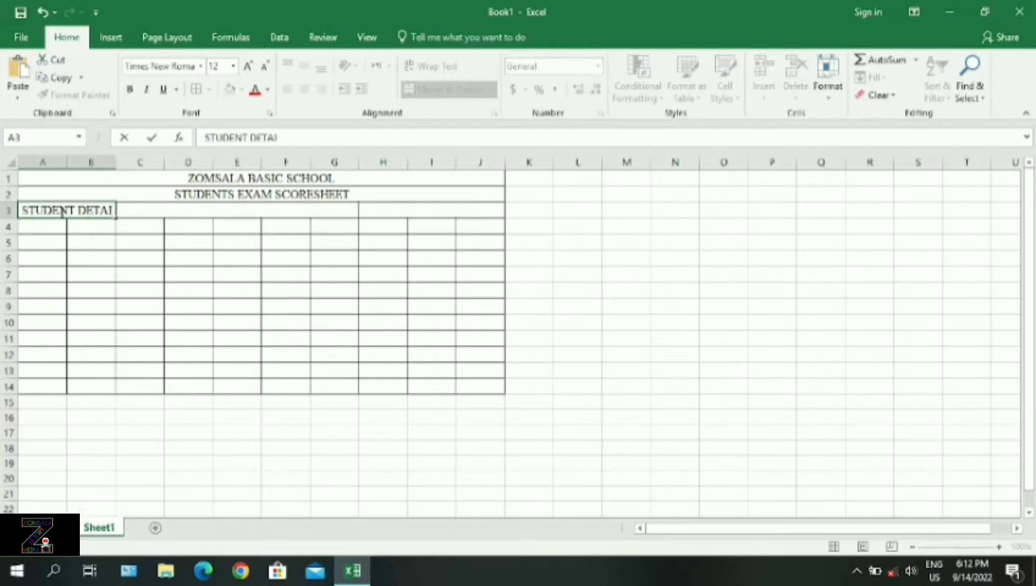
text(LS)
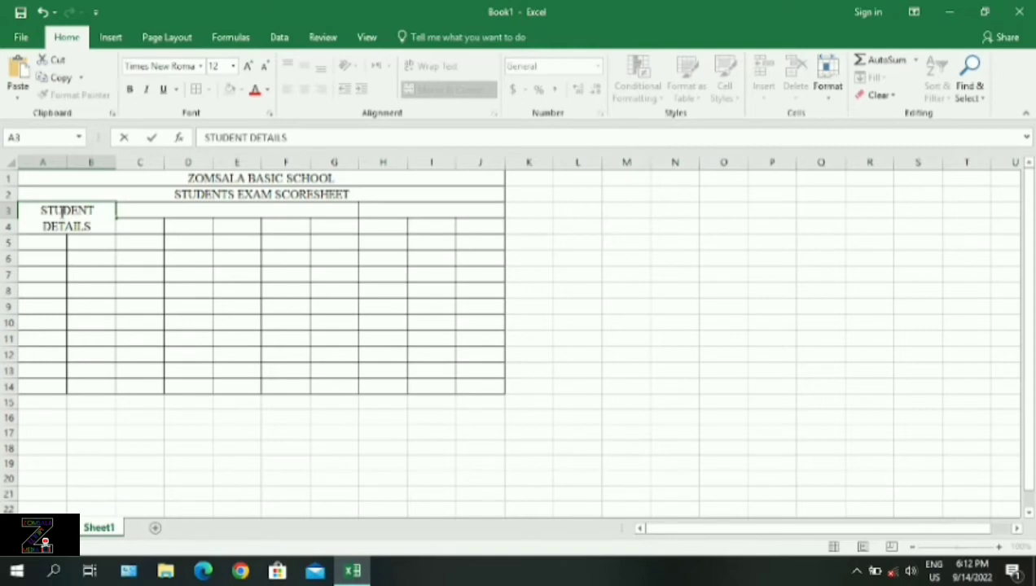
click(174, 212)
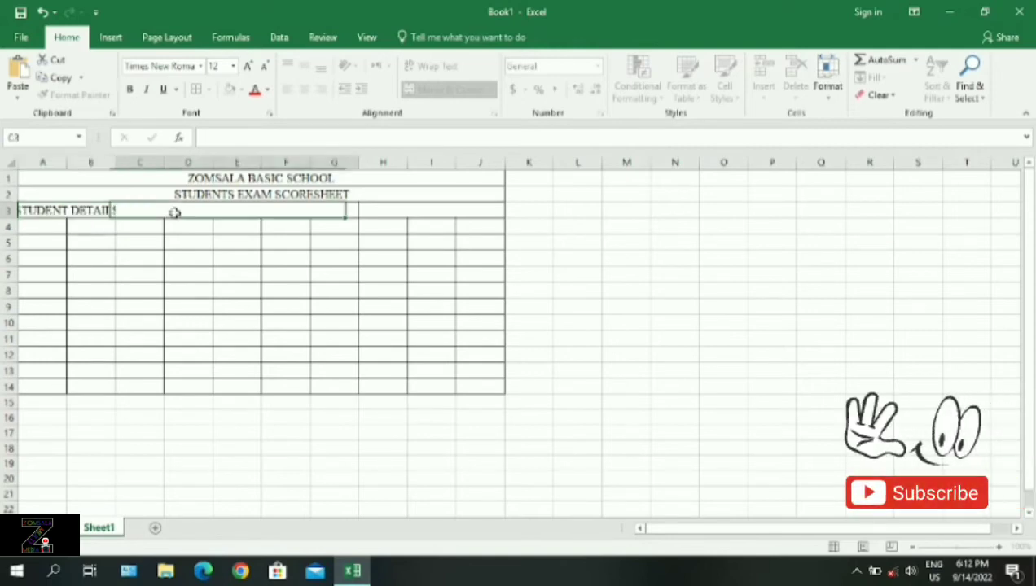
text(S)
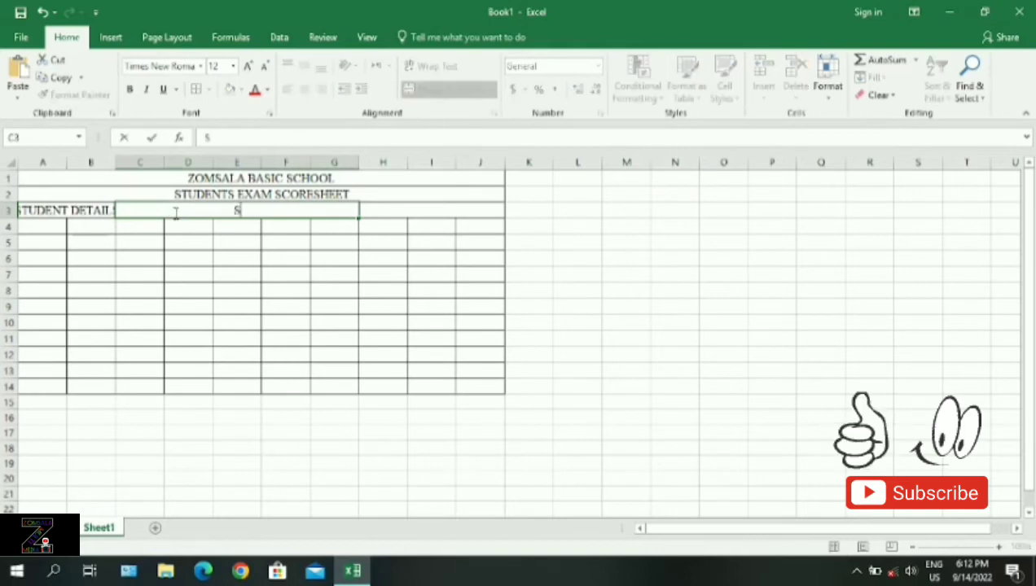
text(UB)
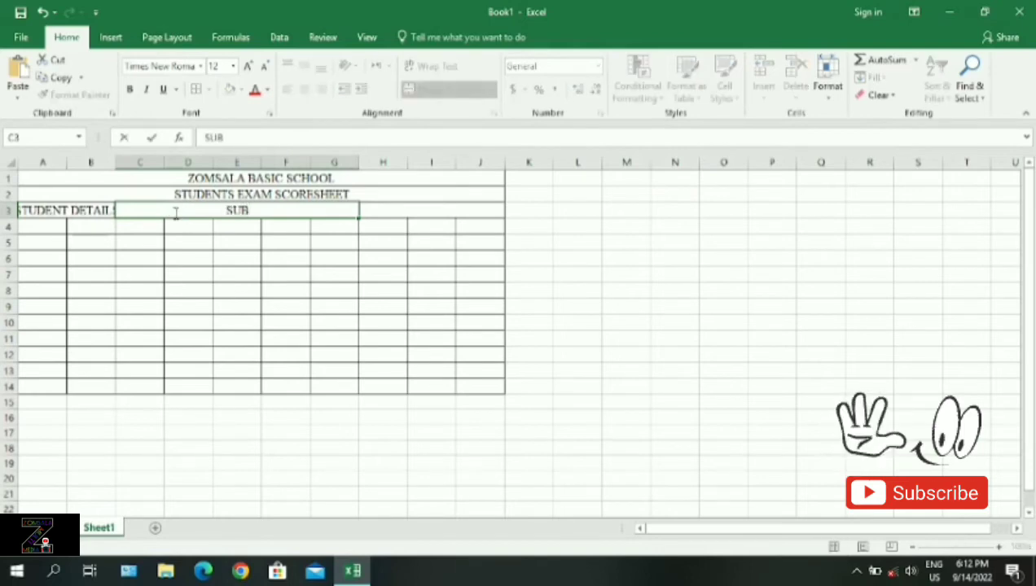
text(JECT)
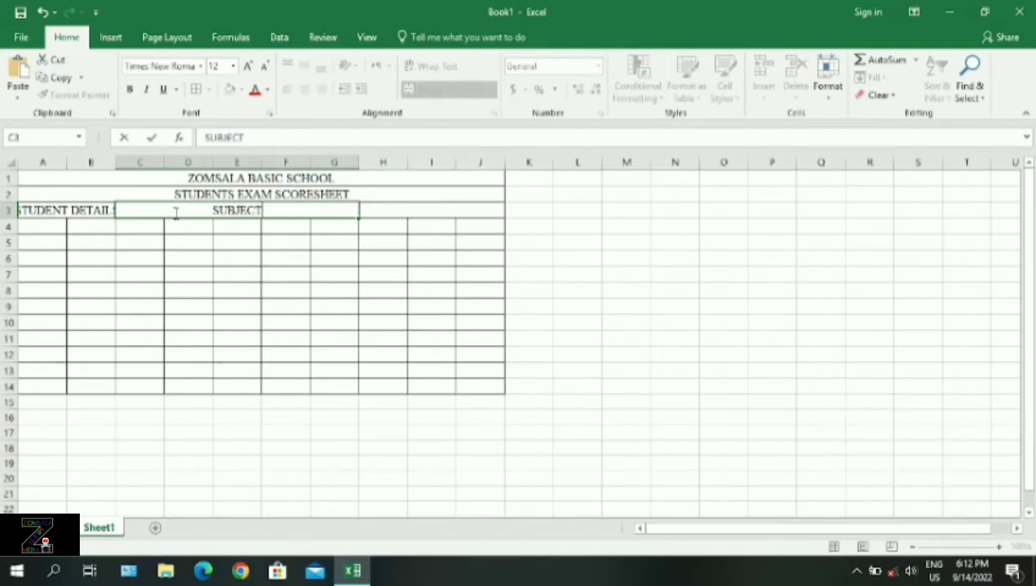
text(S)
key(Tab)
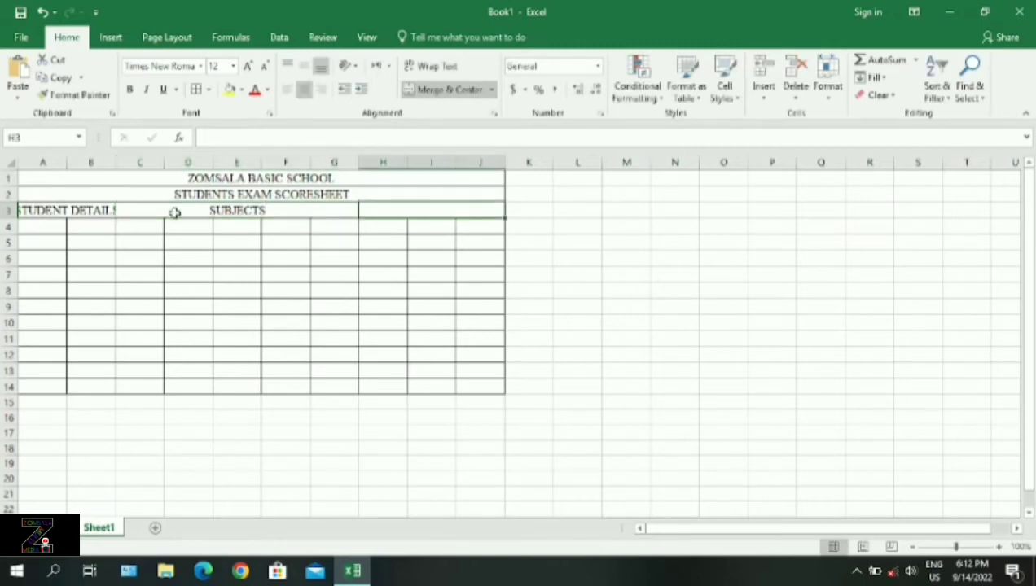
text(SCORE)
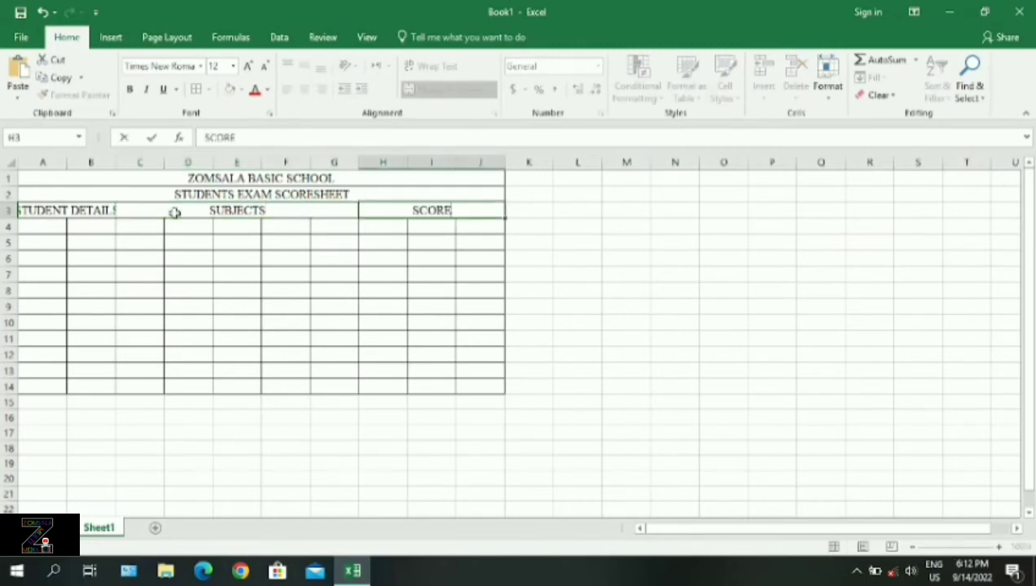
text(S)
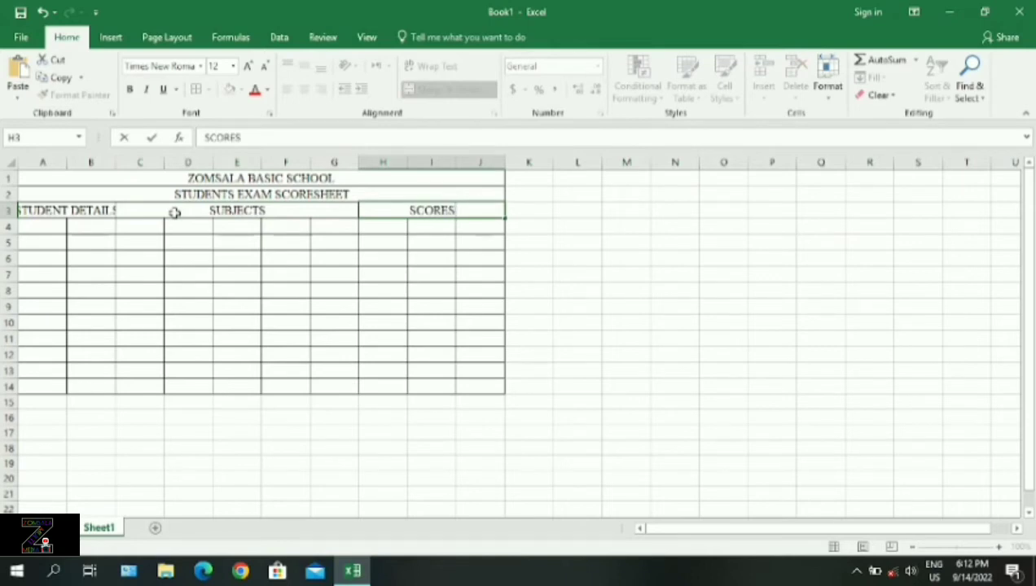
key(Tab)
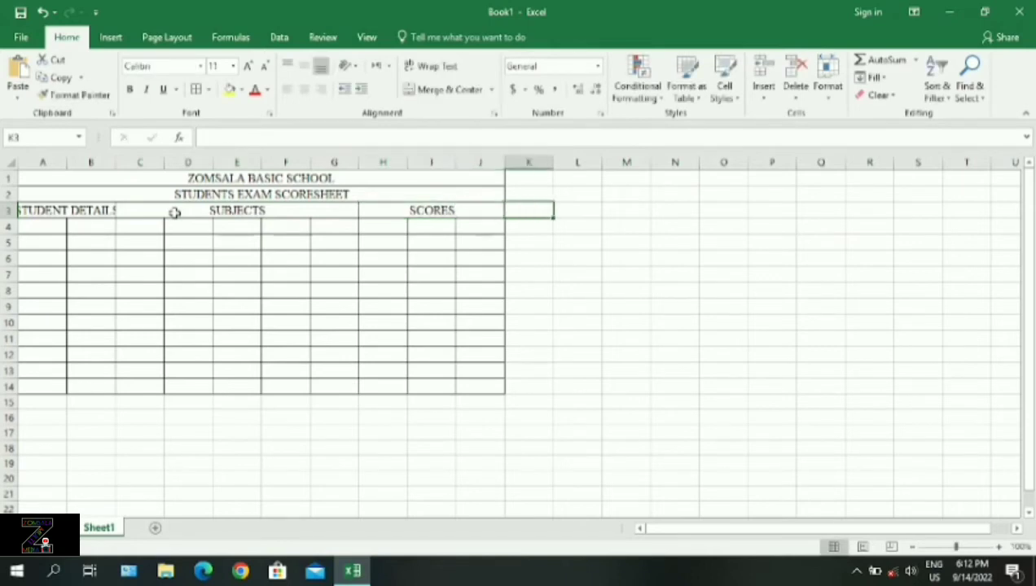
- Enter headings S/N, NAME, ENGLISH, MATHS and SCIENCE across A4:E4
click(55, 234)
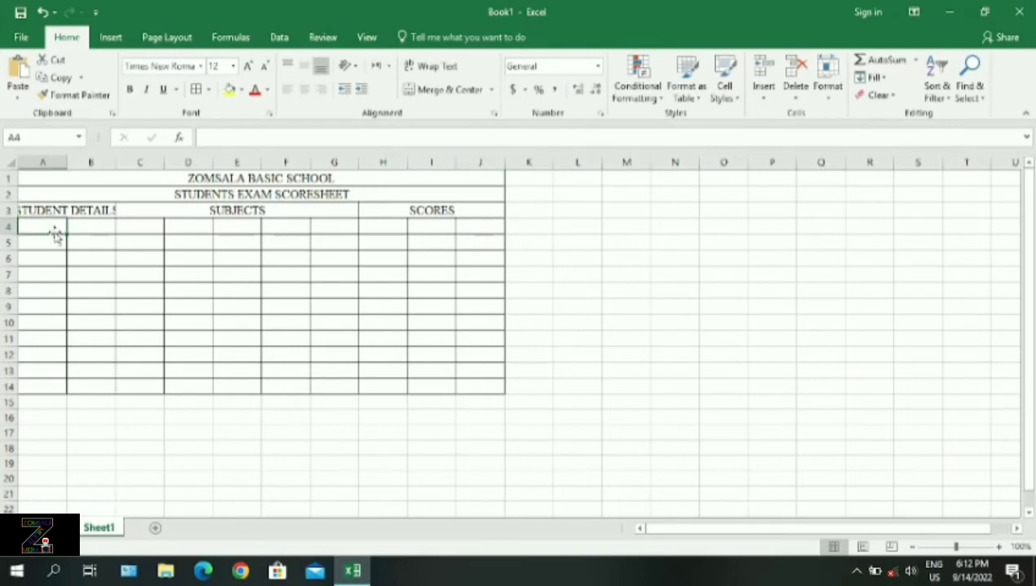
text(S)
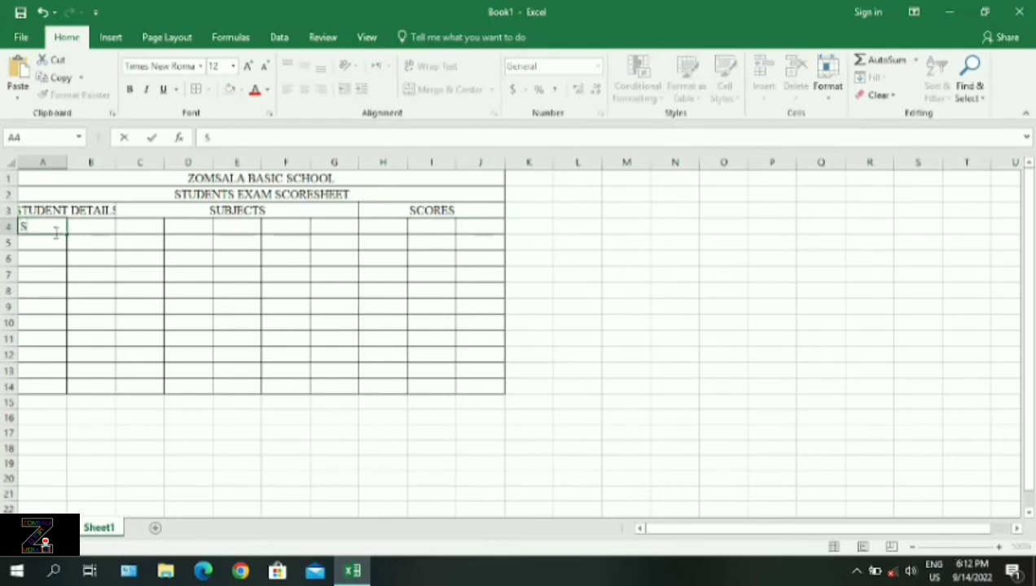
text(/N)
key(Tab)
text(NAME)
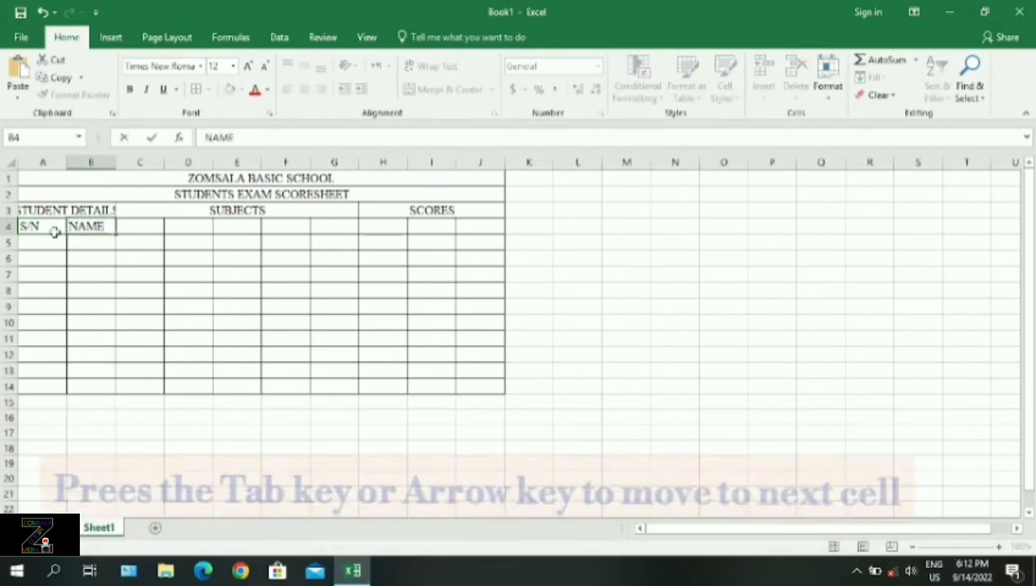
key(Tab)
text(E)
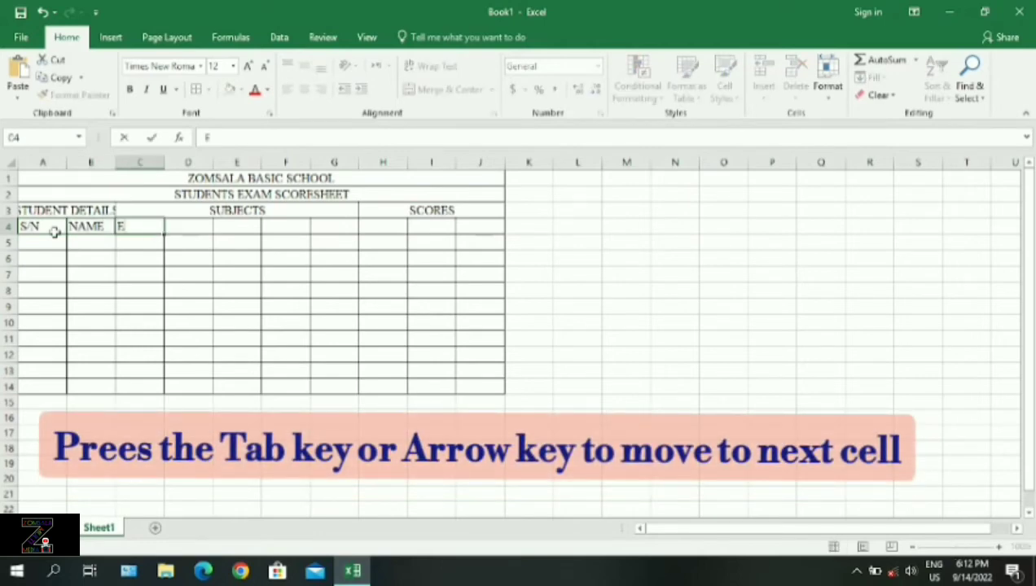
text(NGL)
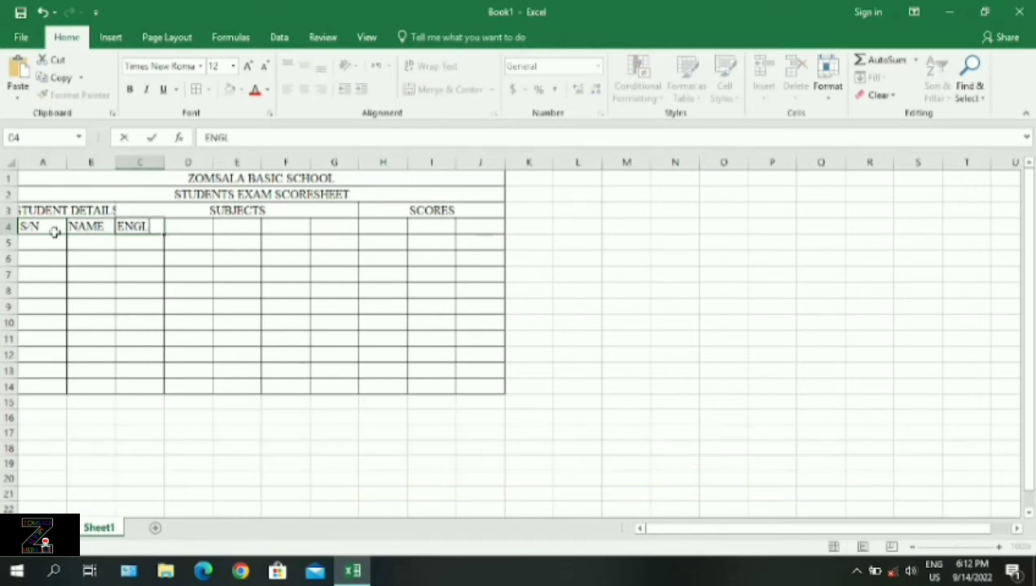
text(ISH)
key(Tab)
text(MATH)
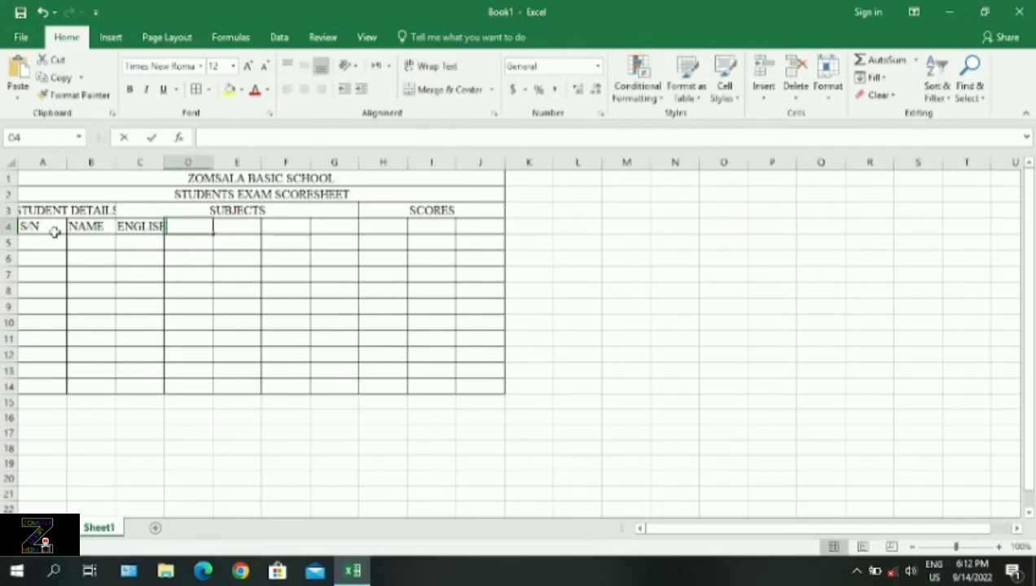
text(S)
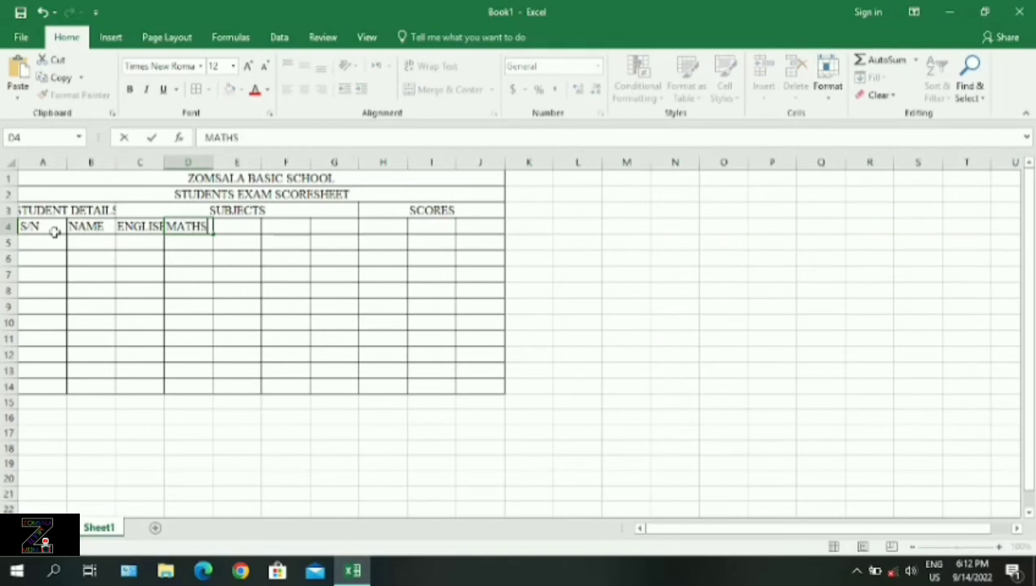
key(Tab)
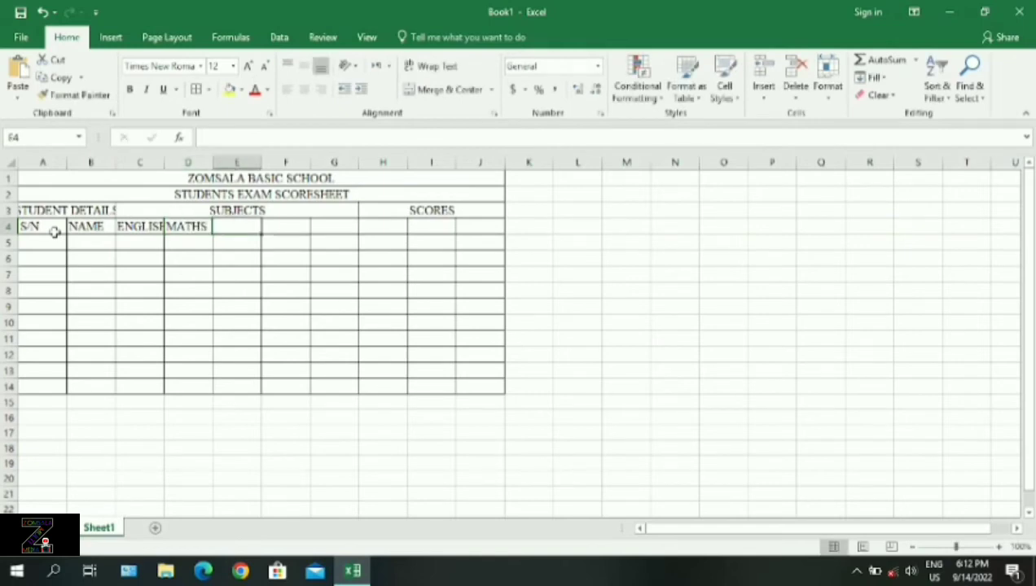
text(SCIEN)
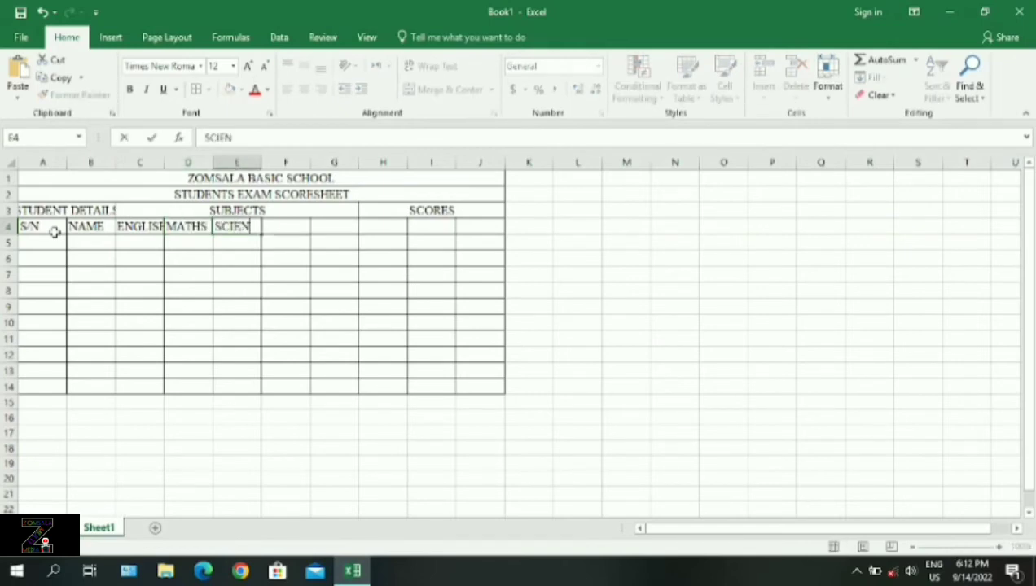
text(CE)
key(Tab)
- Add the remaining headings OWOP, RME, TOTAL, OBTAINED and PECENTAGE in F4:J4
text(OWOP)
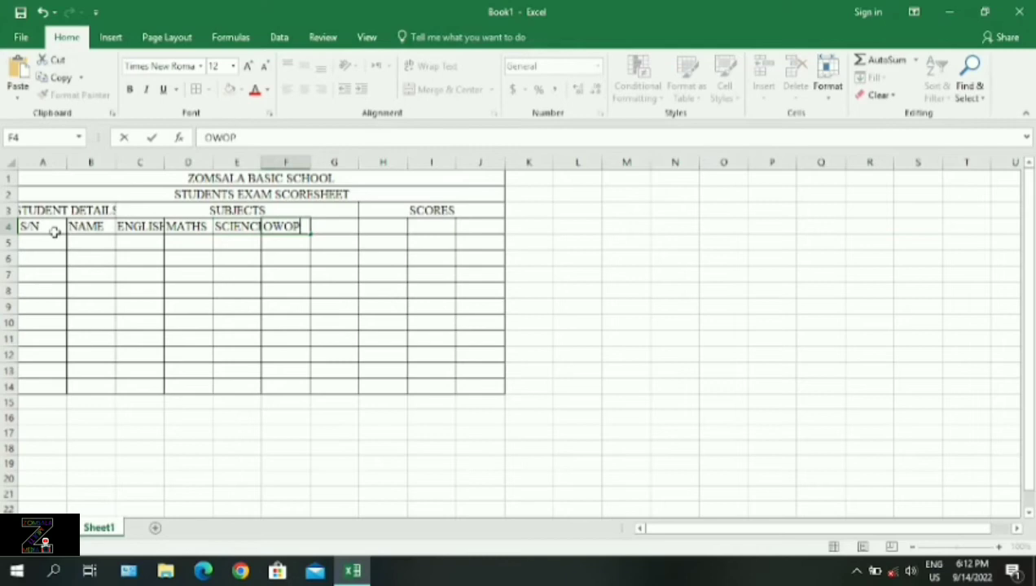
key(Tab)
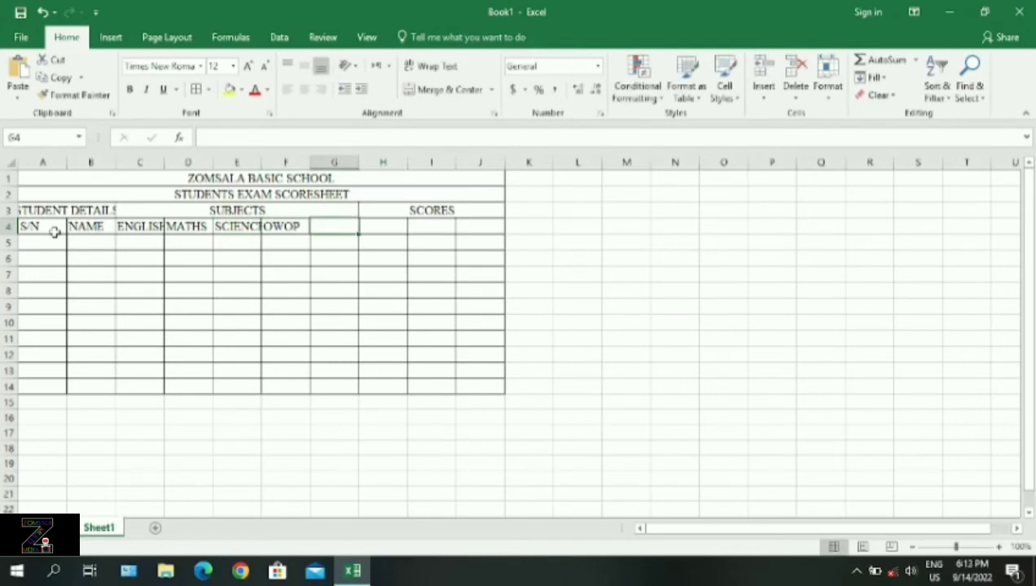
text(RME)
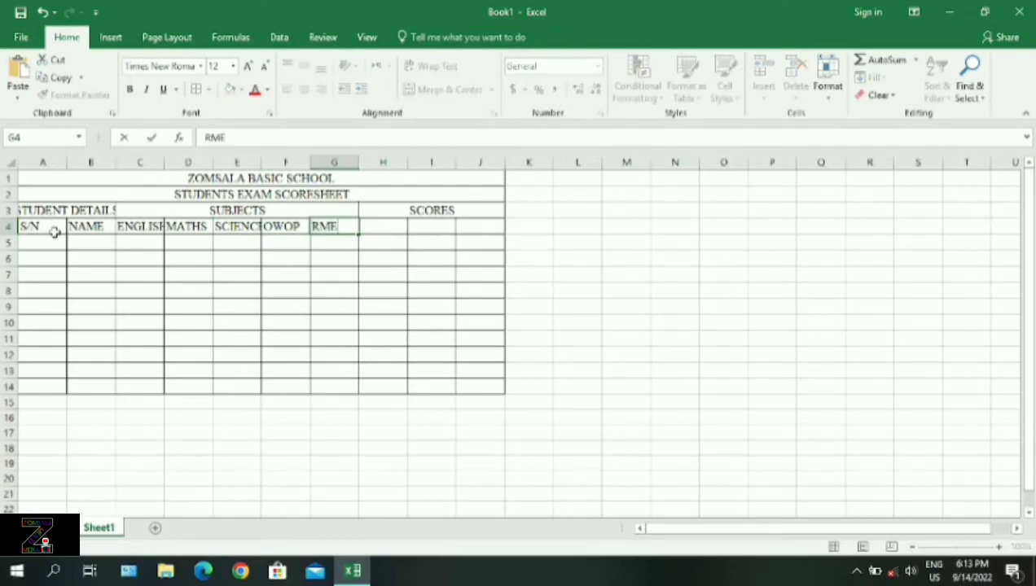
key(Tab)
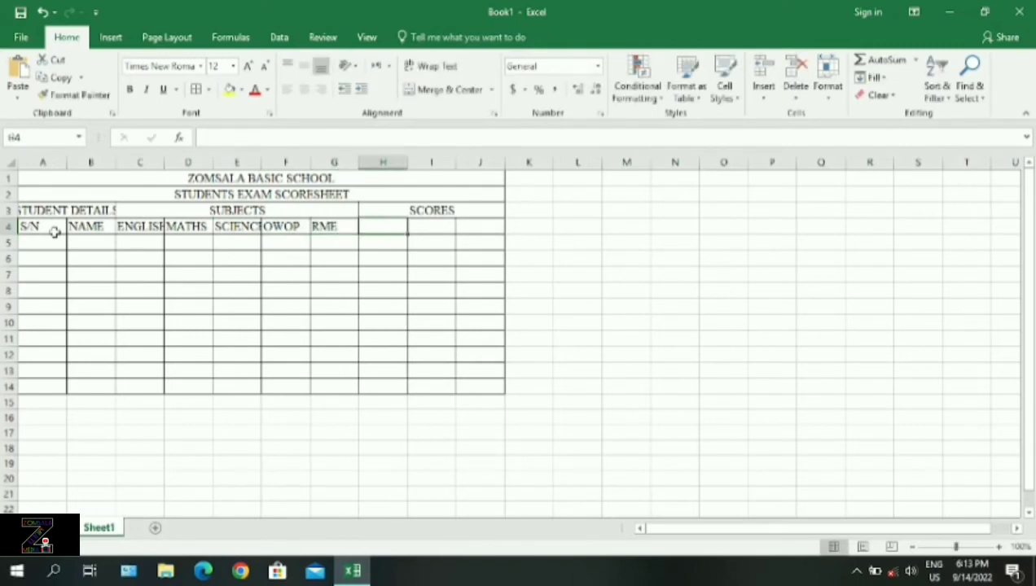
text(T)
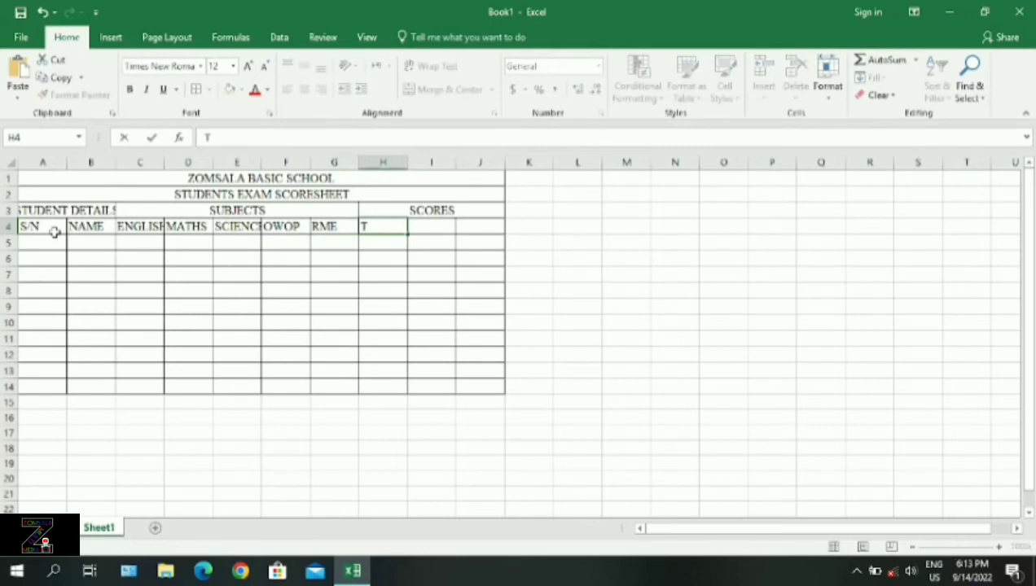
text(OTAL)
key(Tab)
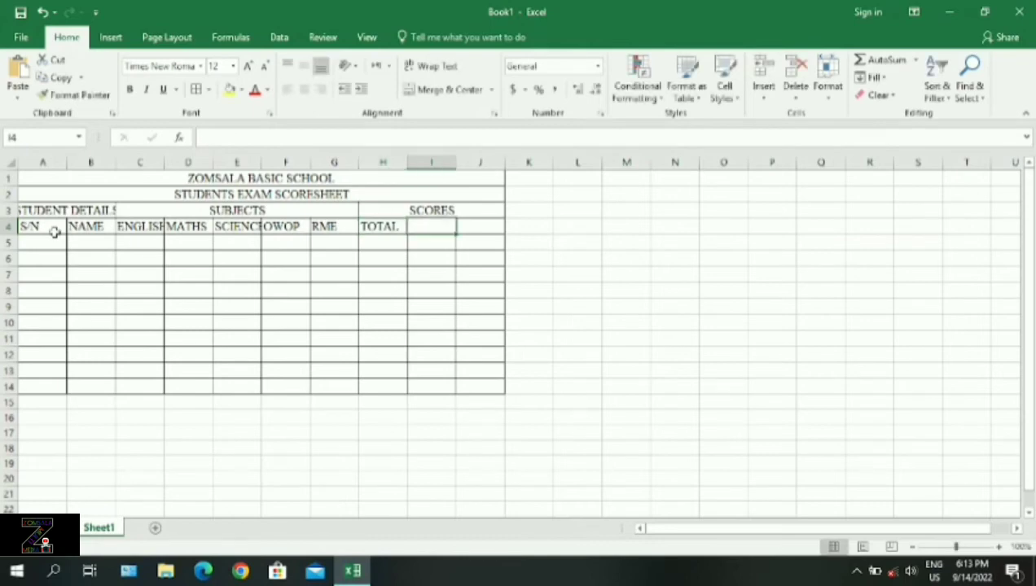
text(OBTA)
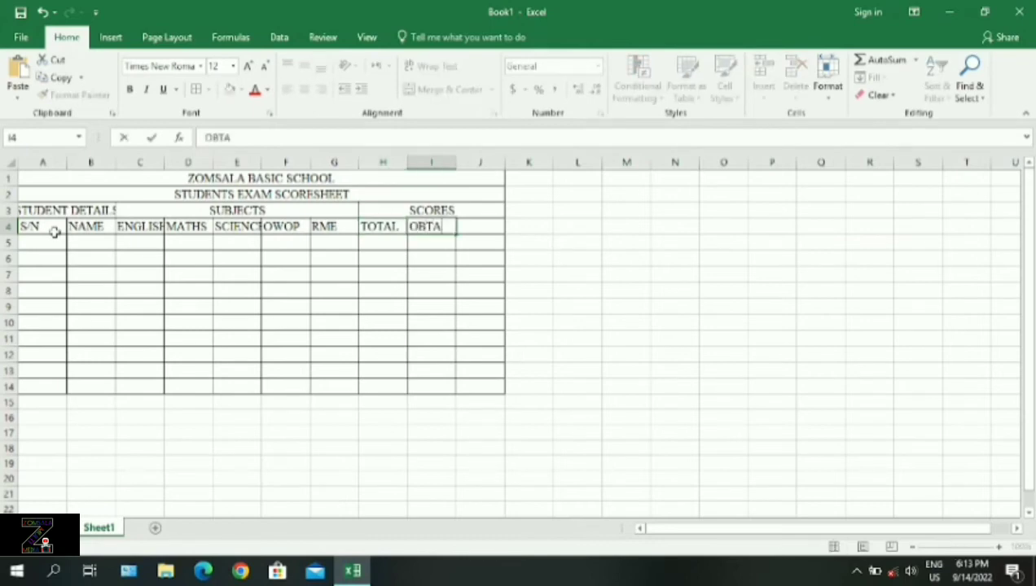
text(INED)
key(Tab)
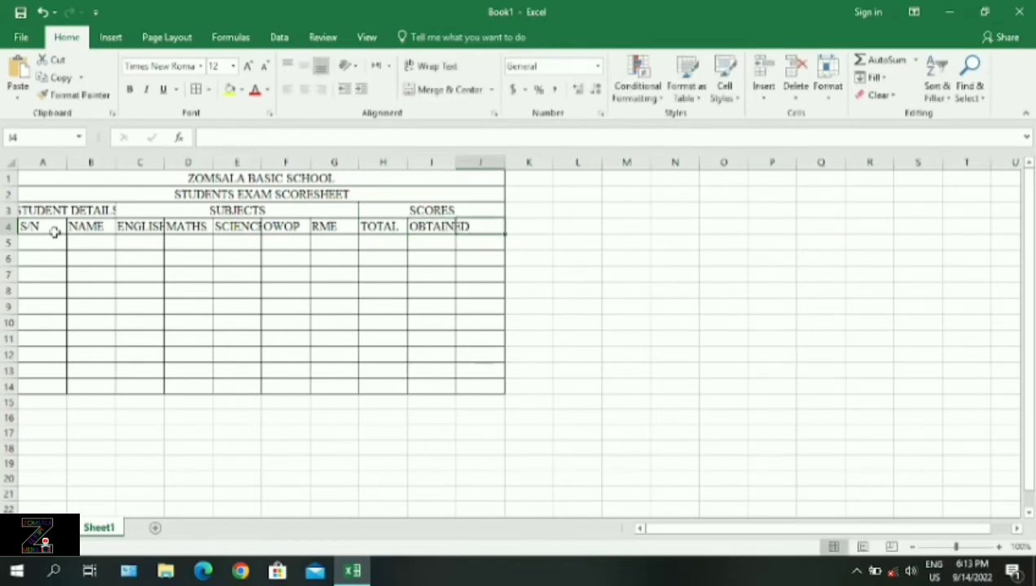
text(PE)
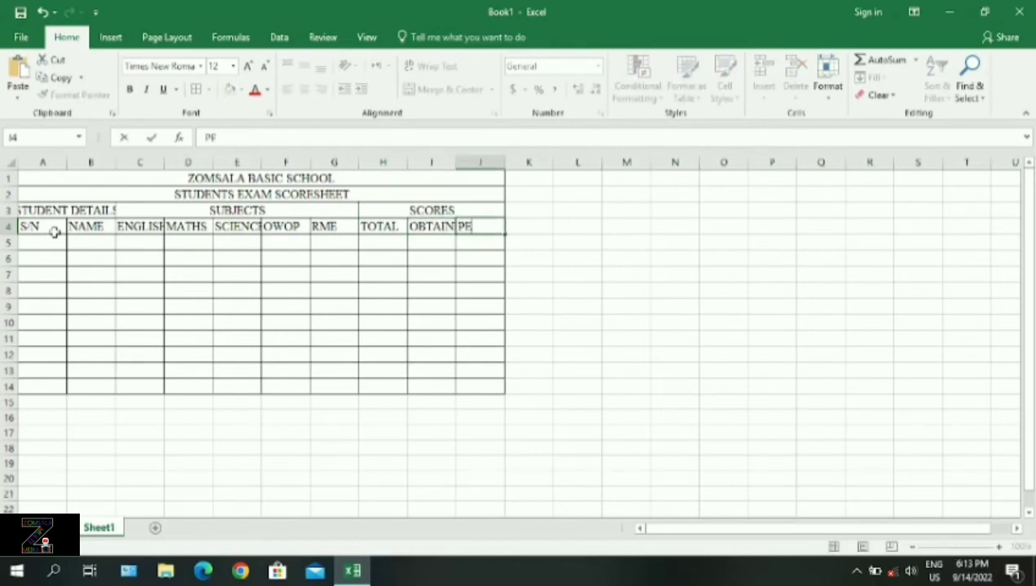
text(CENTAGE)
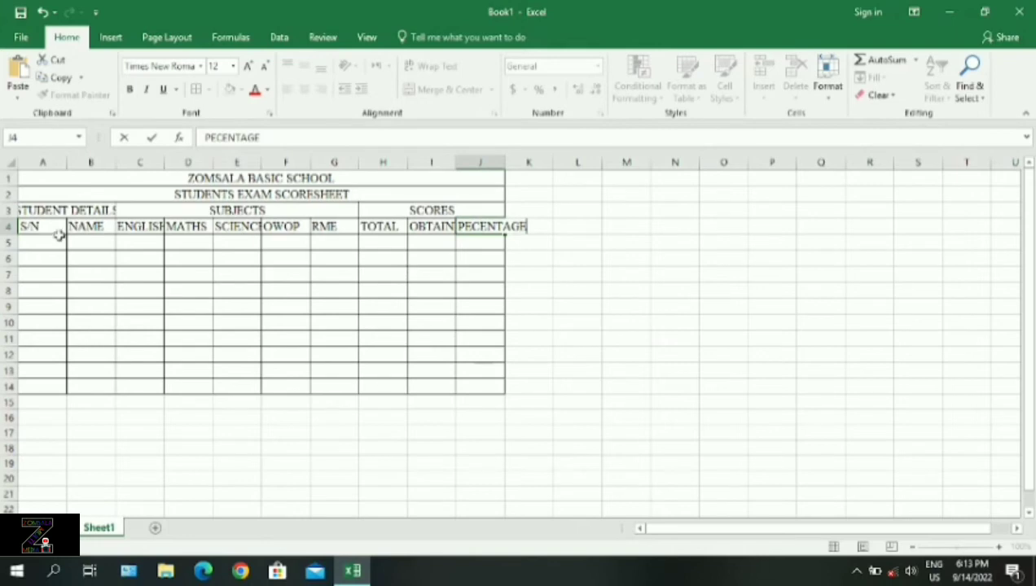
click(49, 243)
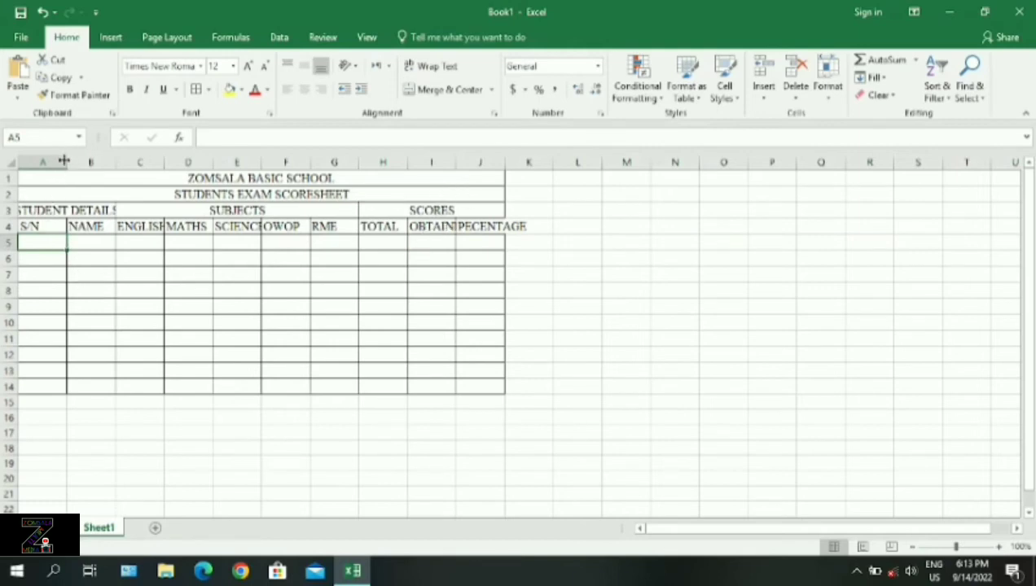
- Narrow column A and widen column B to about 11.29
drag(67, 162, 49, 162)
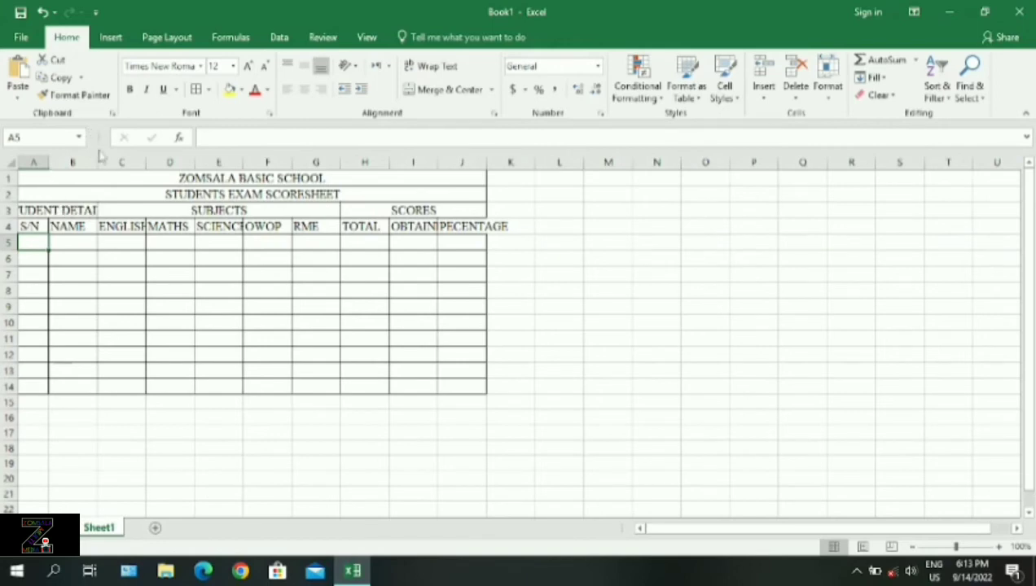
drag(97, 162, 146, 178)
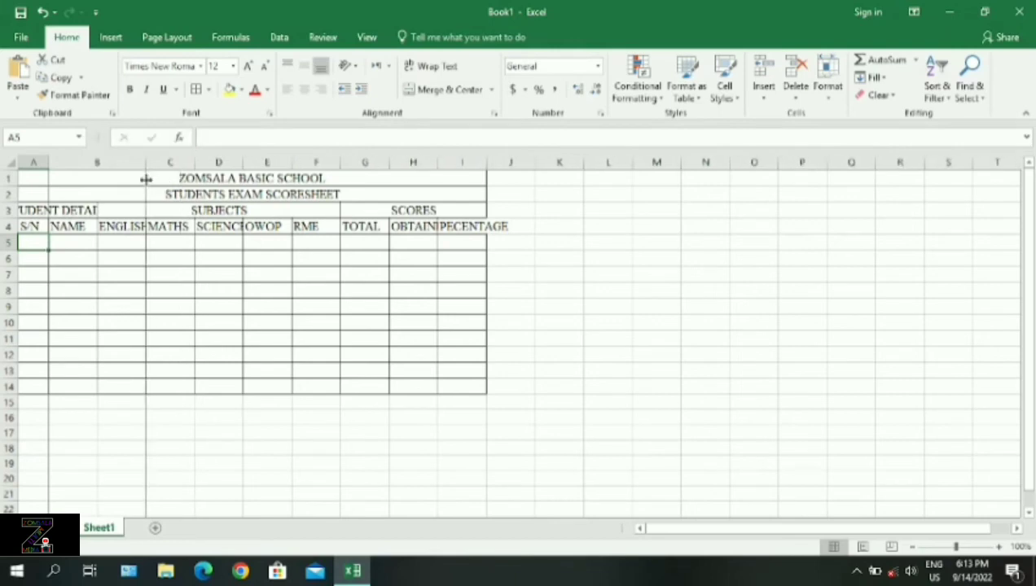
click(71, 246)
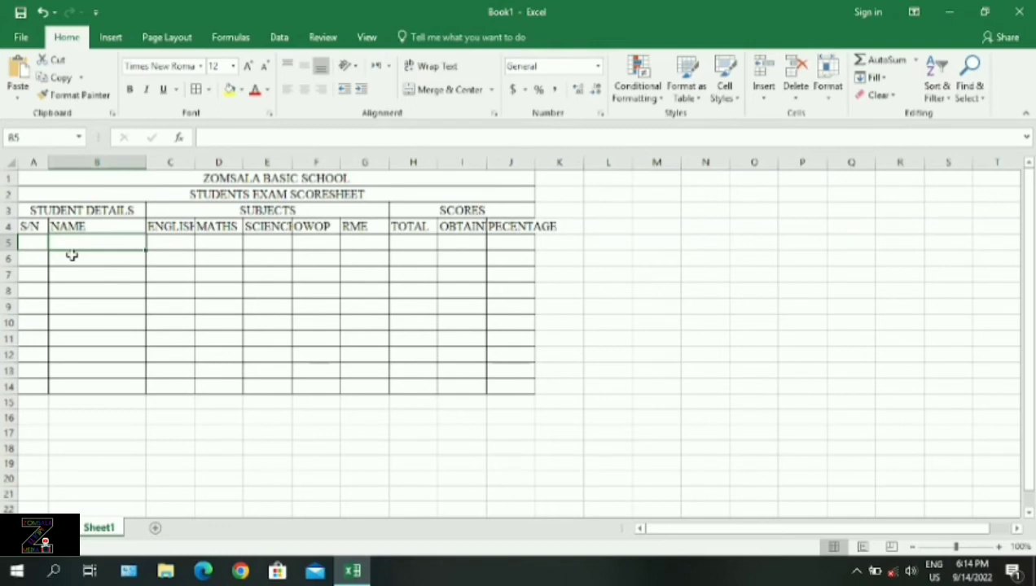
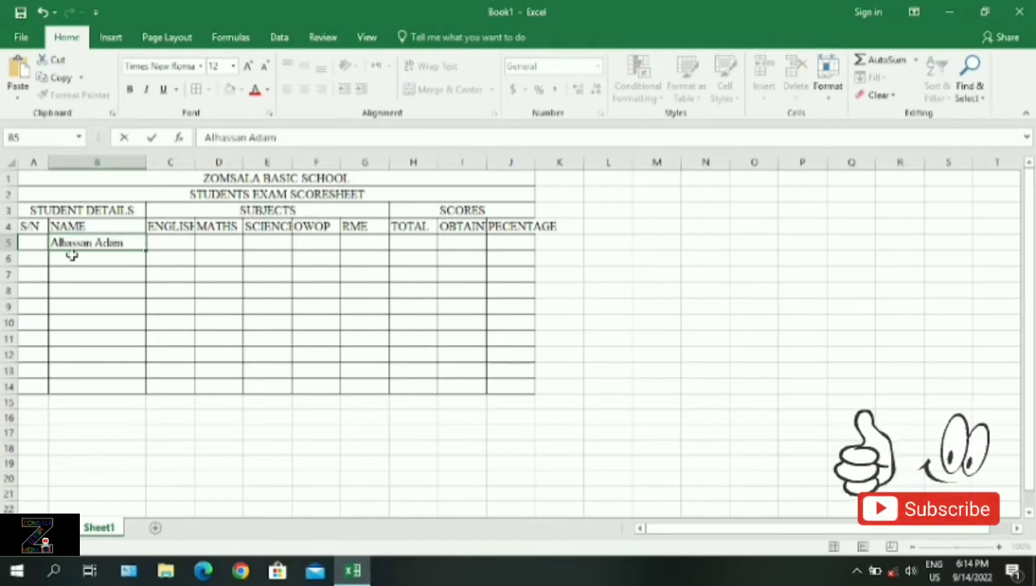
- Enter the first student's name in B5 and number A5:A8 from 1 to 4
click(29, 243)
text(1)
click(36, 261)
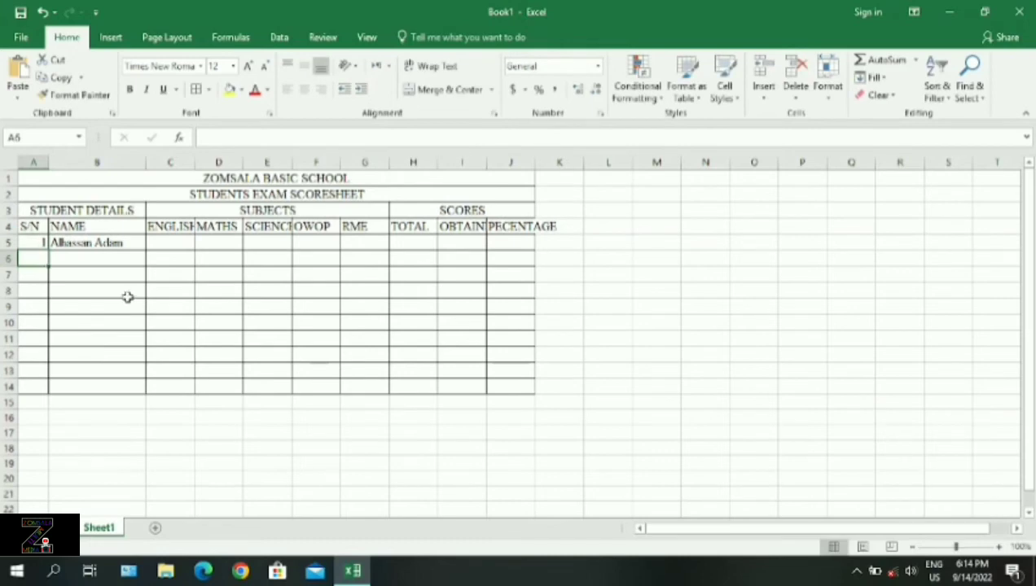
text(2)
key(Return)
text(3)
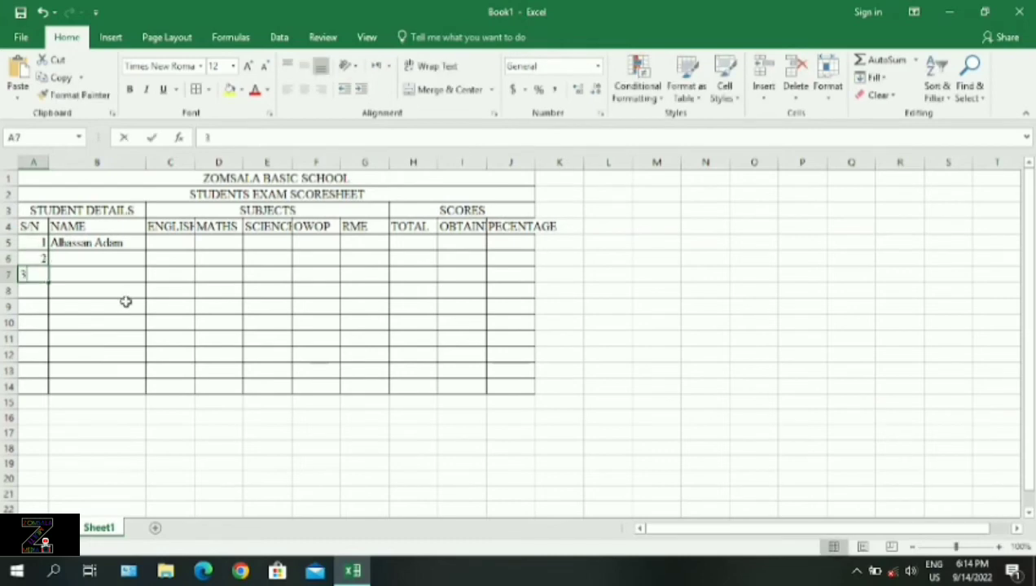
key(Return)
text(4)
key(Return)
- Continue the serial numbers 5 through 10 down A9:A14
text(5)
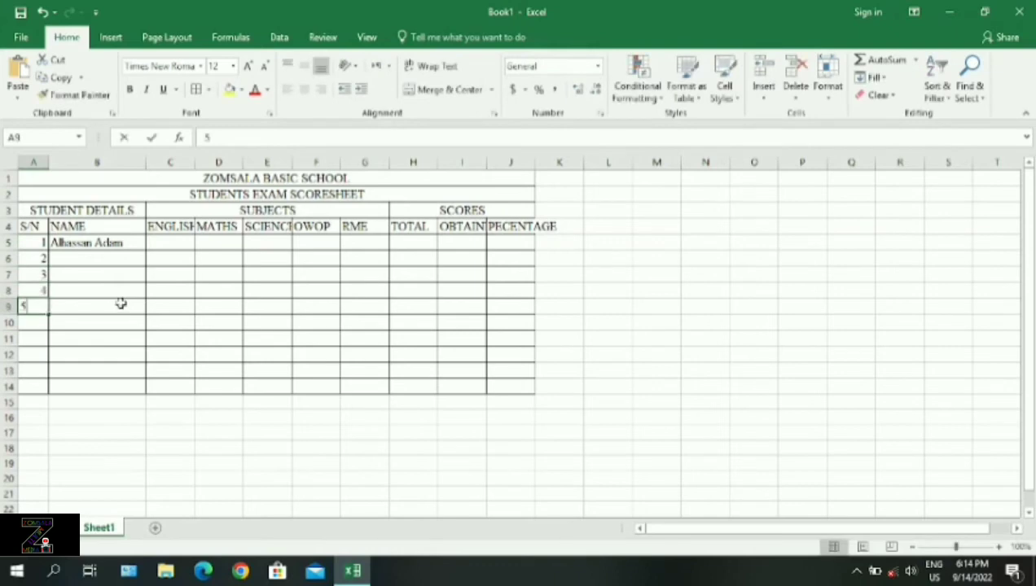
key(Return)
text(6)
key(Return)
text(7)
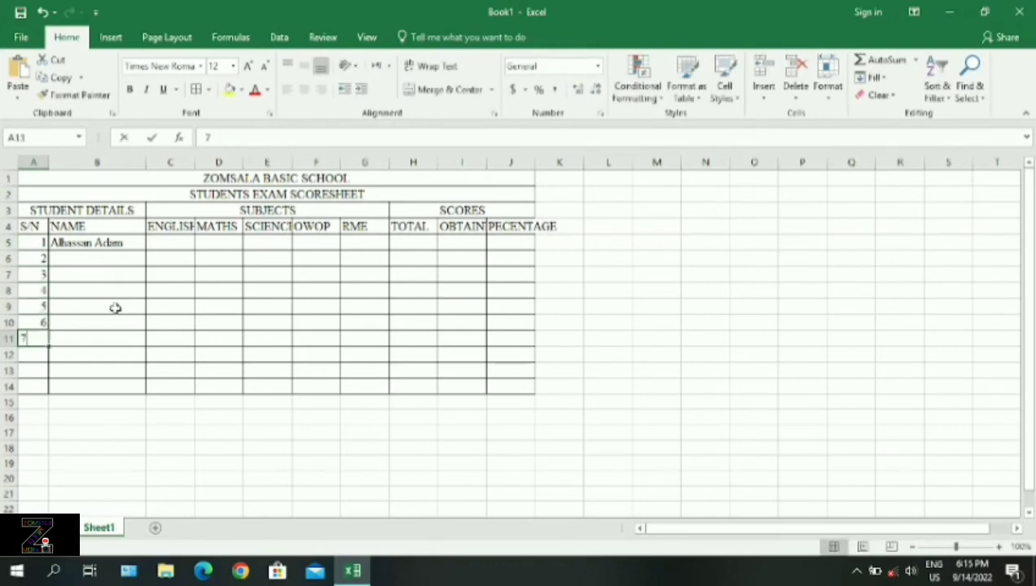
key(Return)
text(8)
key(Return)
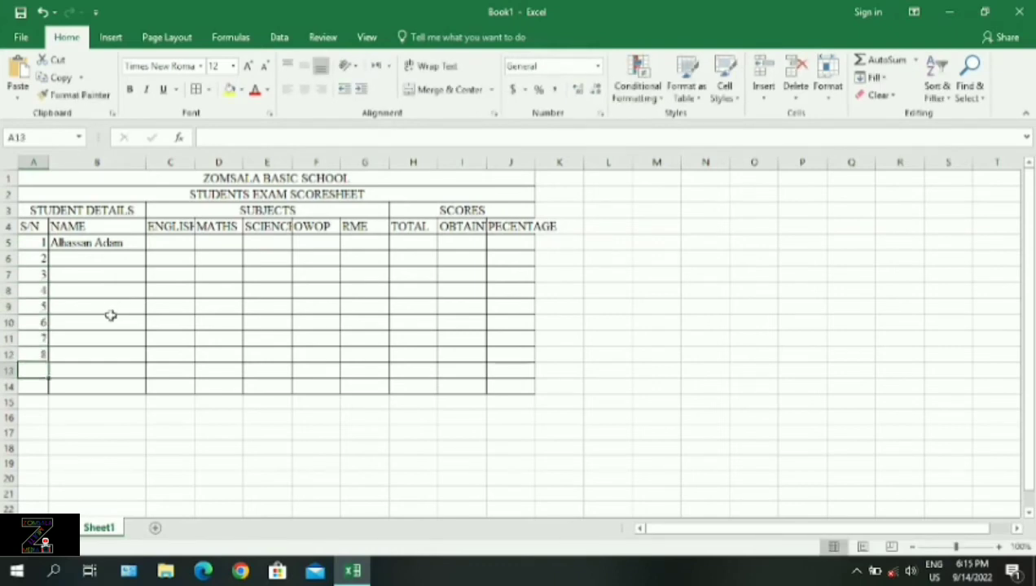
text(9)
key(Return)
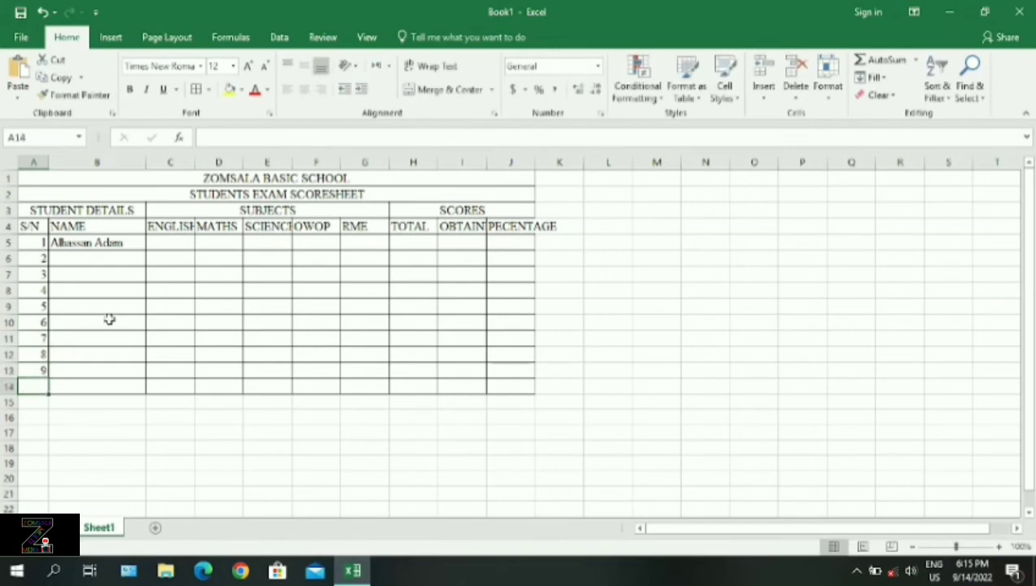
text(10)
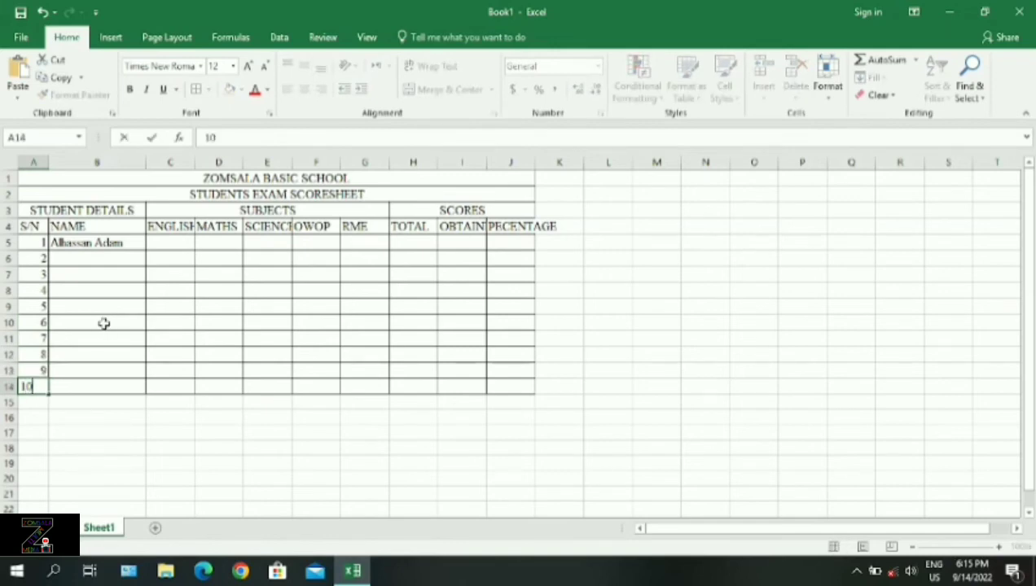
- Type the remaining student names into B6:B14, rejecting the AutoComplete suggestion on the last name
click(118, 261)
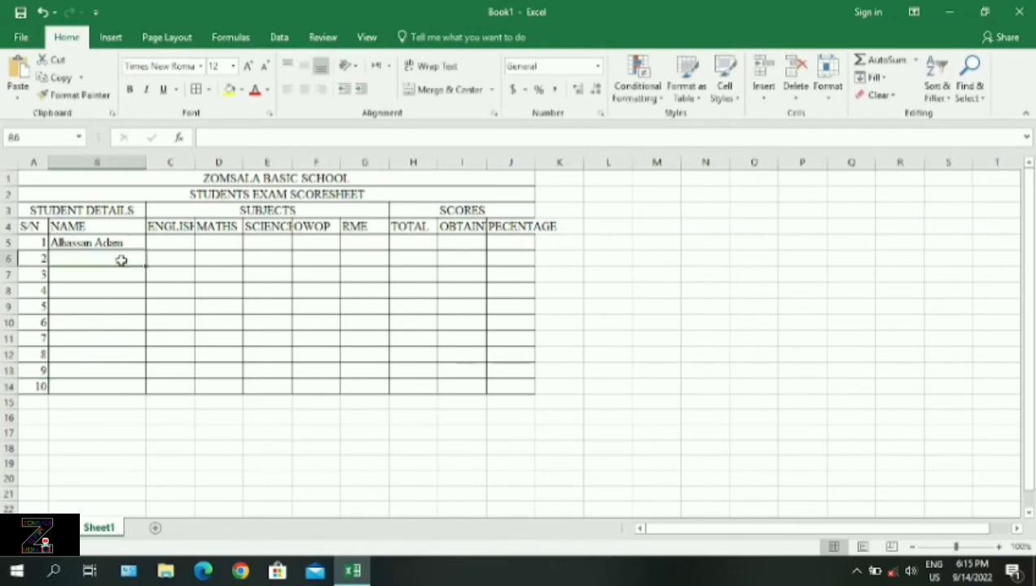
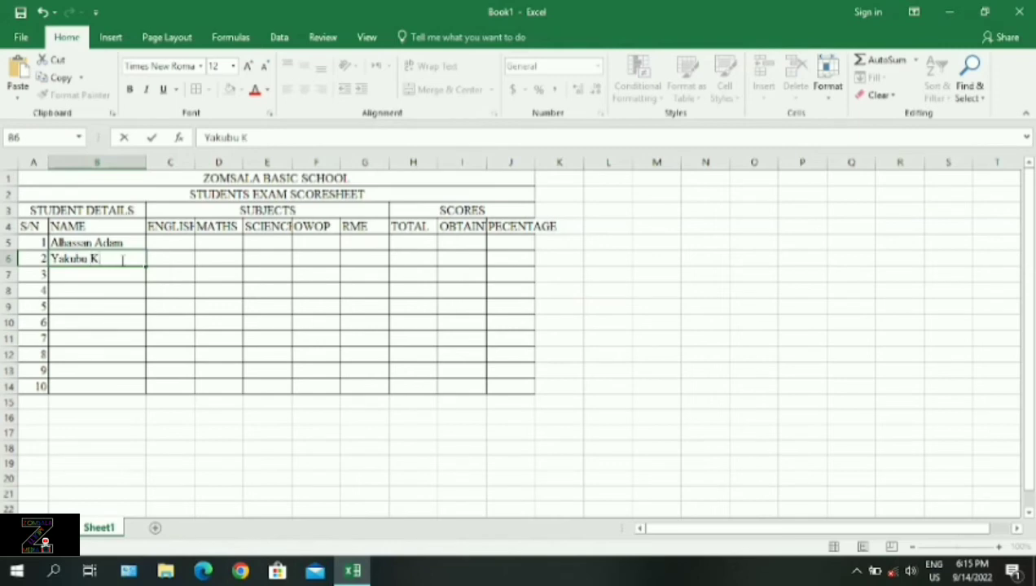
key(Return)
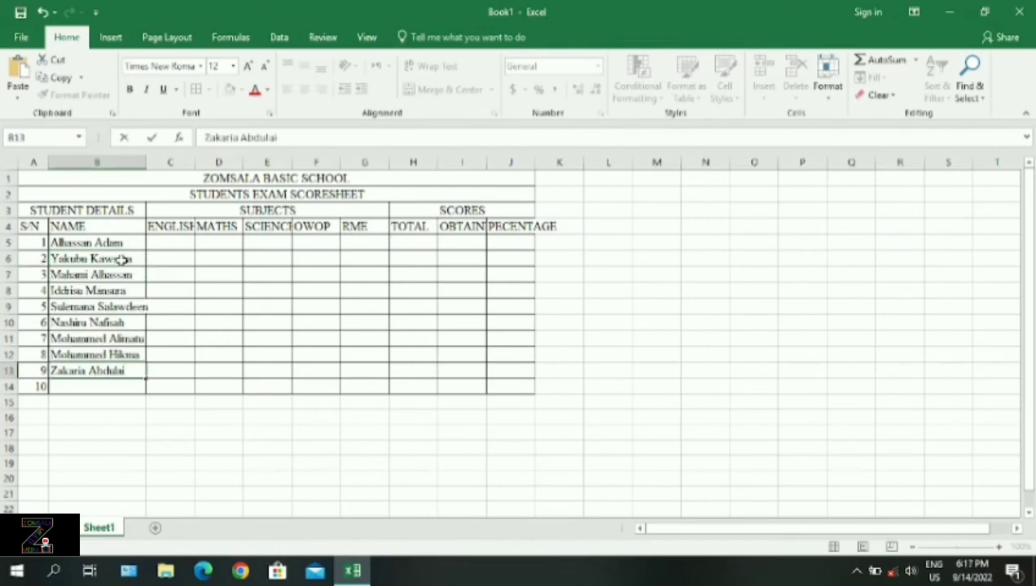
key(Return)
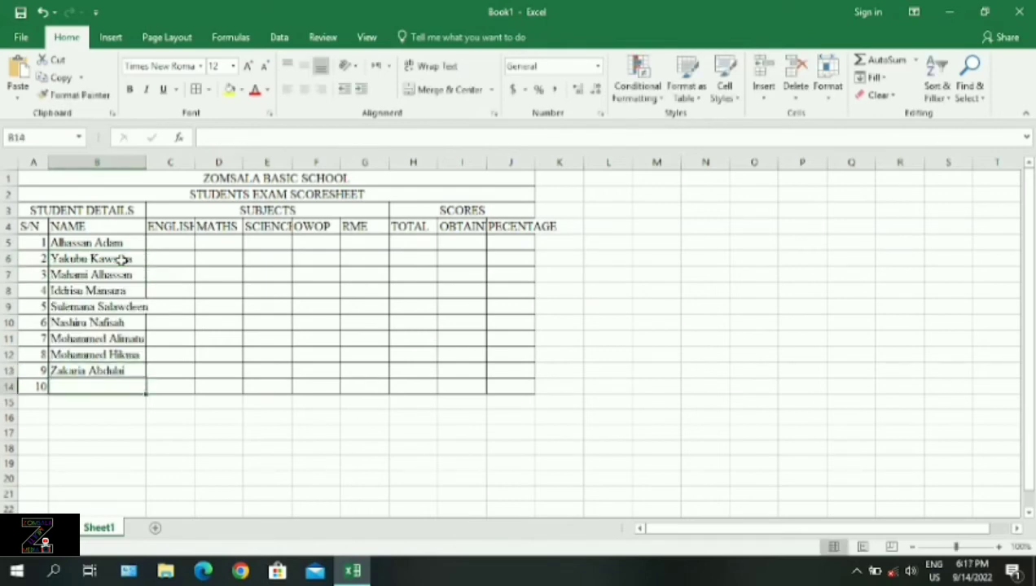
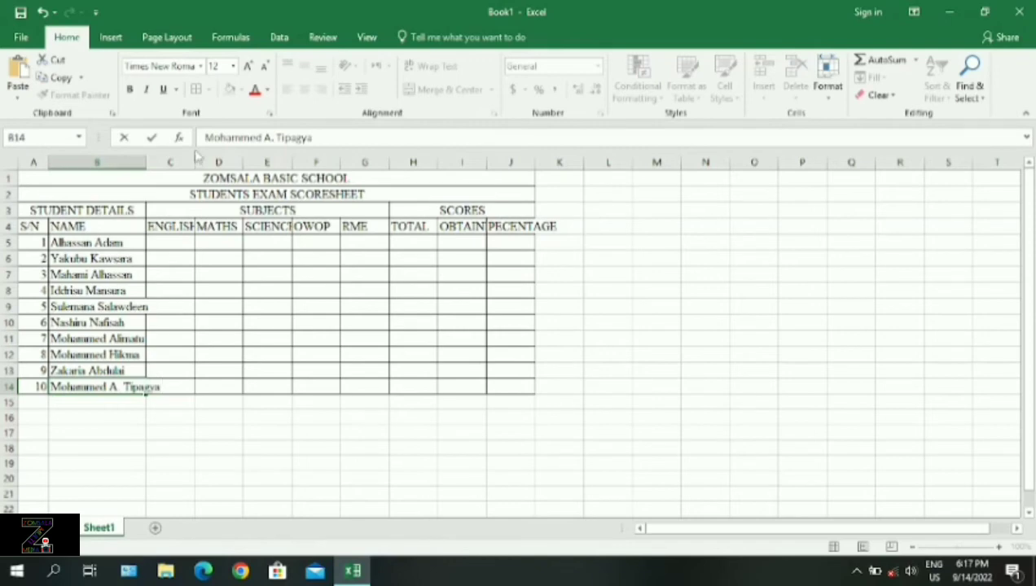
click(173, 375)
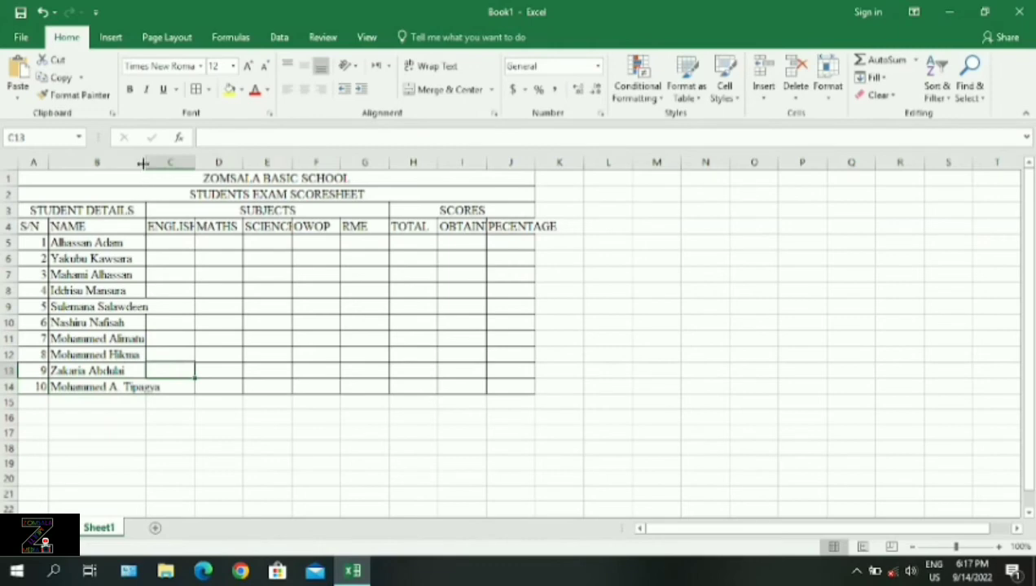
- Widen columns B through J so NAME, ENGLISH, SCIENCE, OBTAINED and PECENTAGE fit
drag(145, 162, 166, 181)
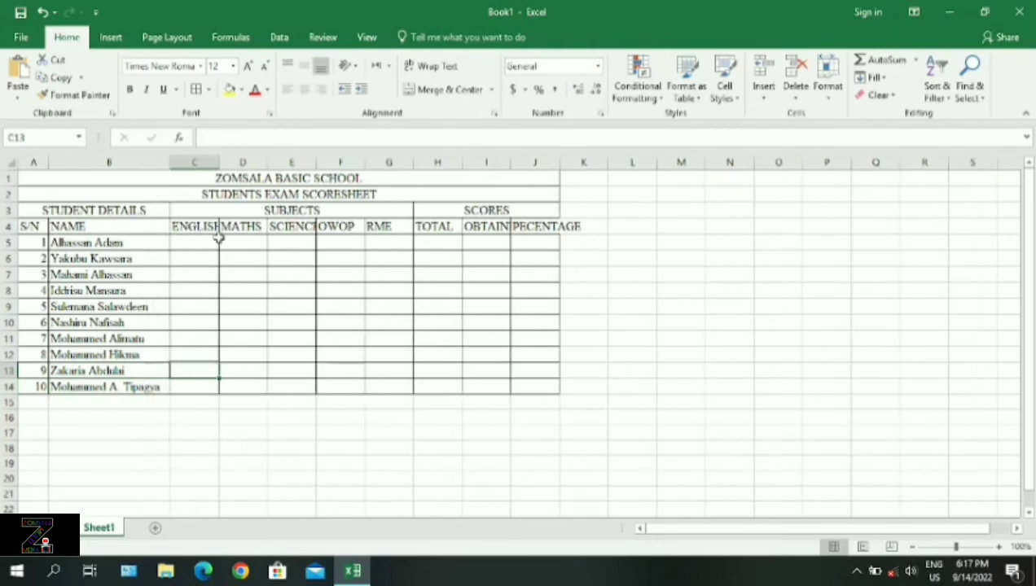
drag(217, 162, 231, 170)
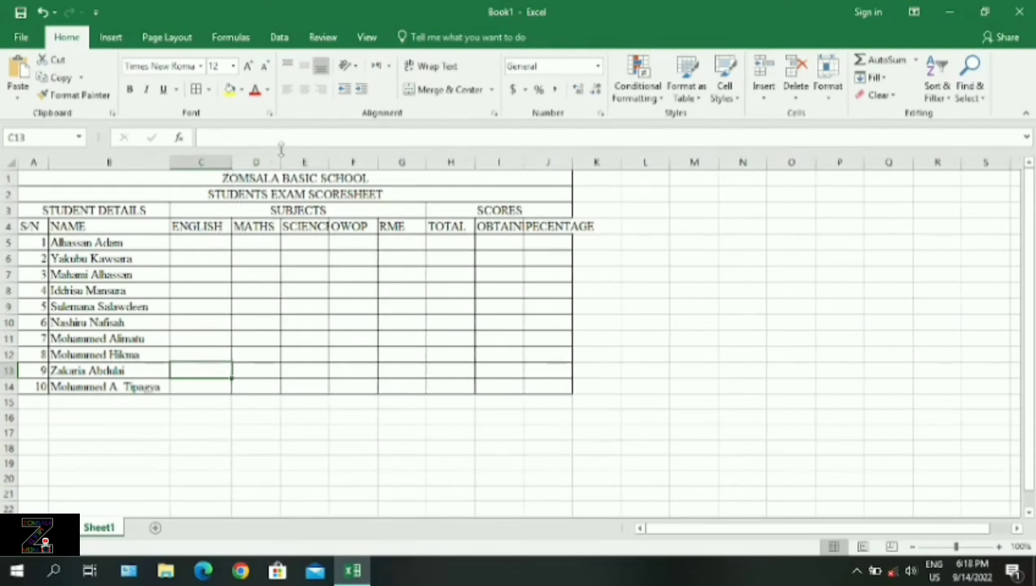
drag(280, 155, 287, 169)
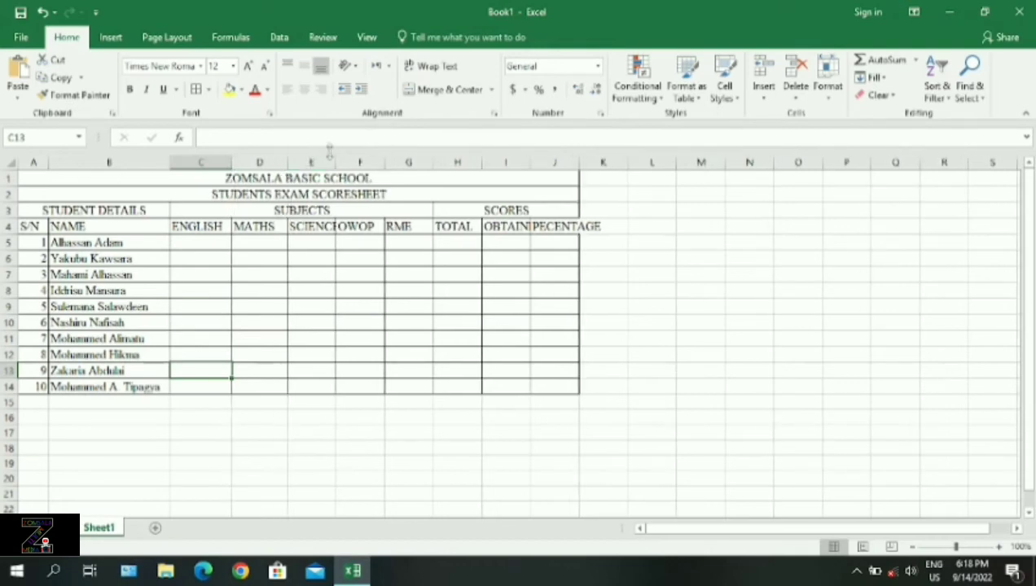
drag(336, 160, 345, 167)
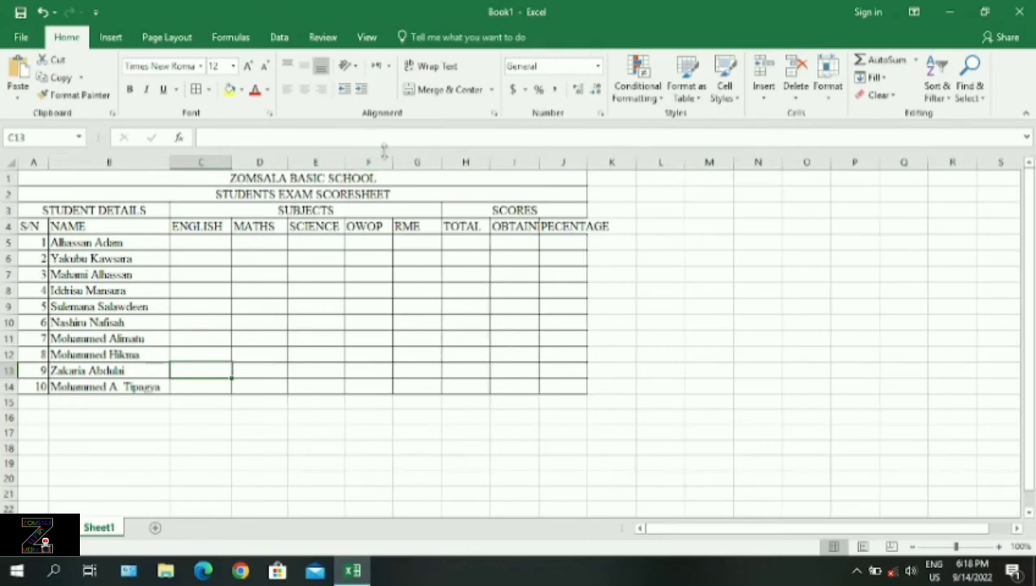
drag(394, 162, 400, 164)
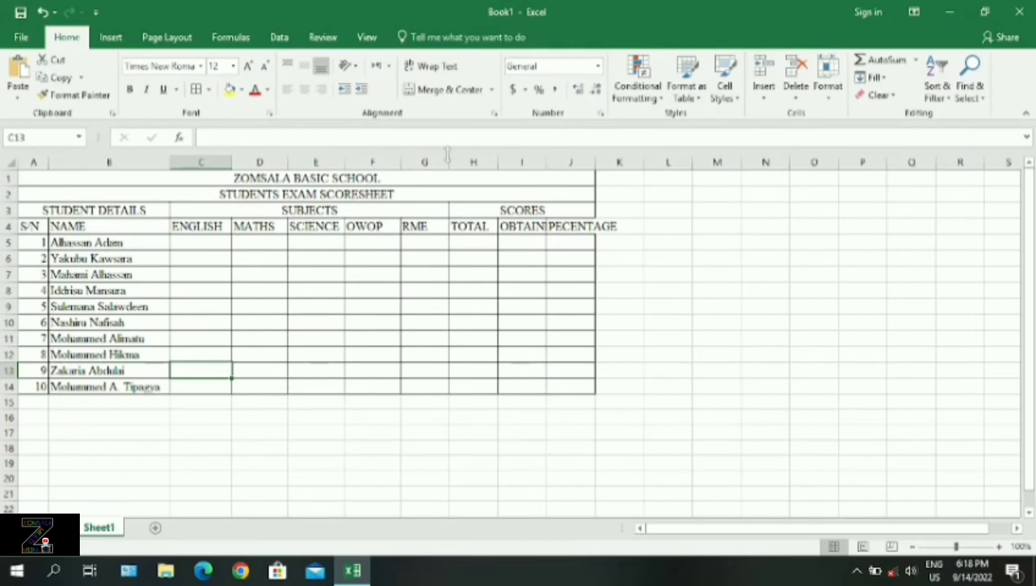
drag(447, 162, 501, 156)
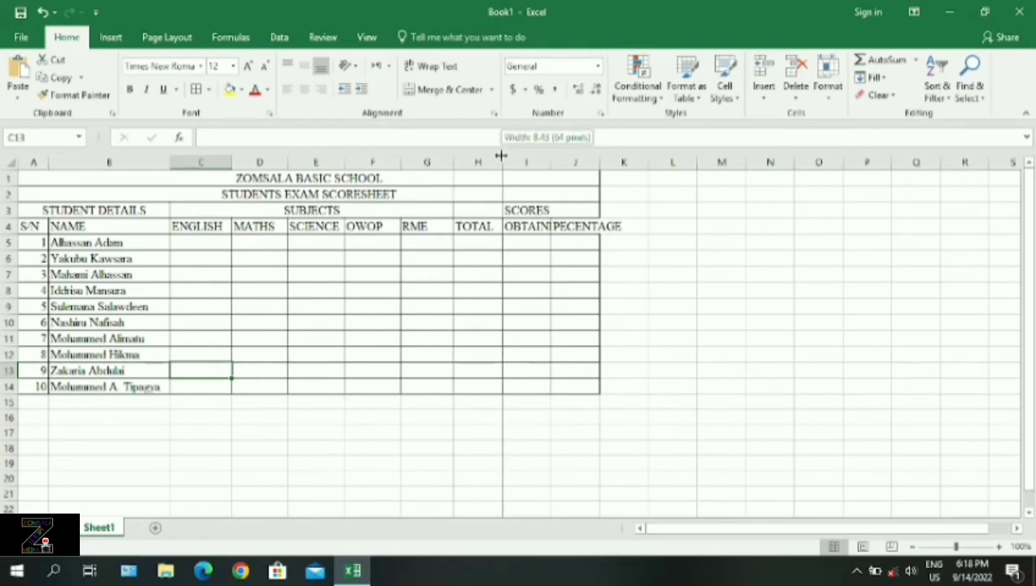
drag(501, 155, 559, 162)
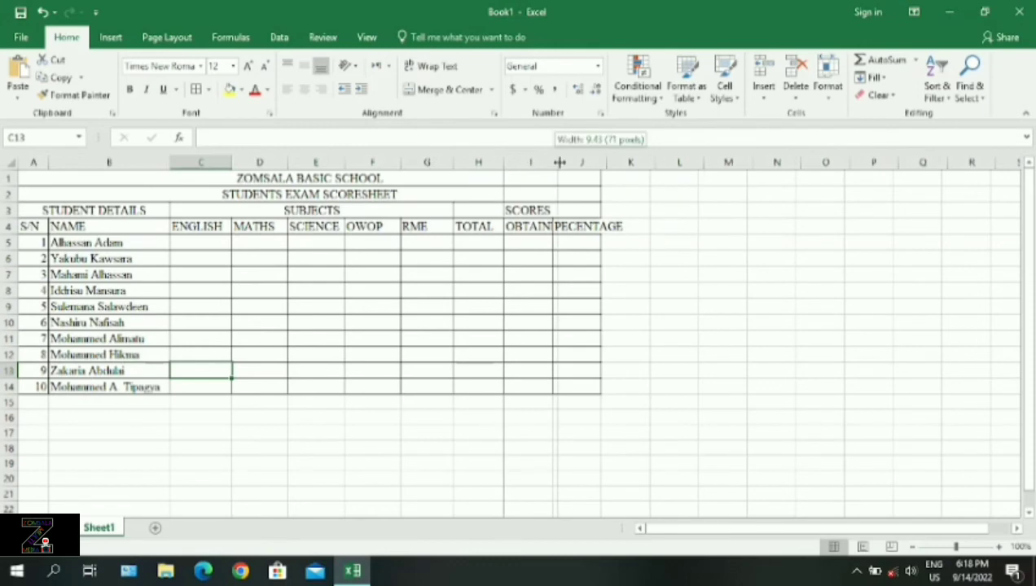
drag(559, 162, 565, 162)
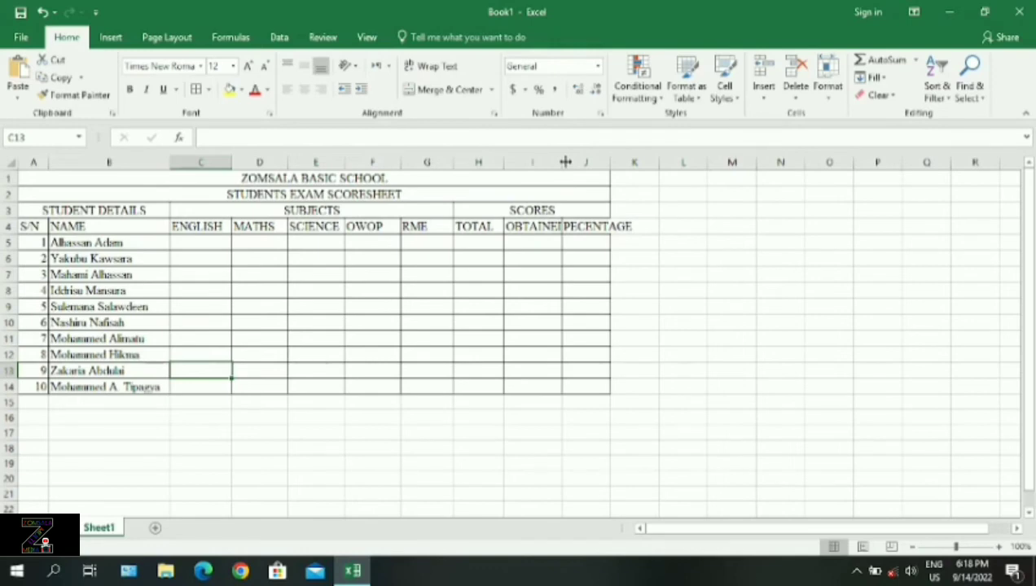
drag(565, 162, 568, 165)
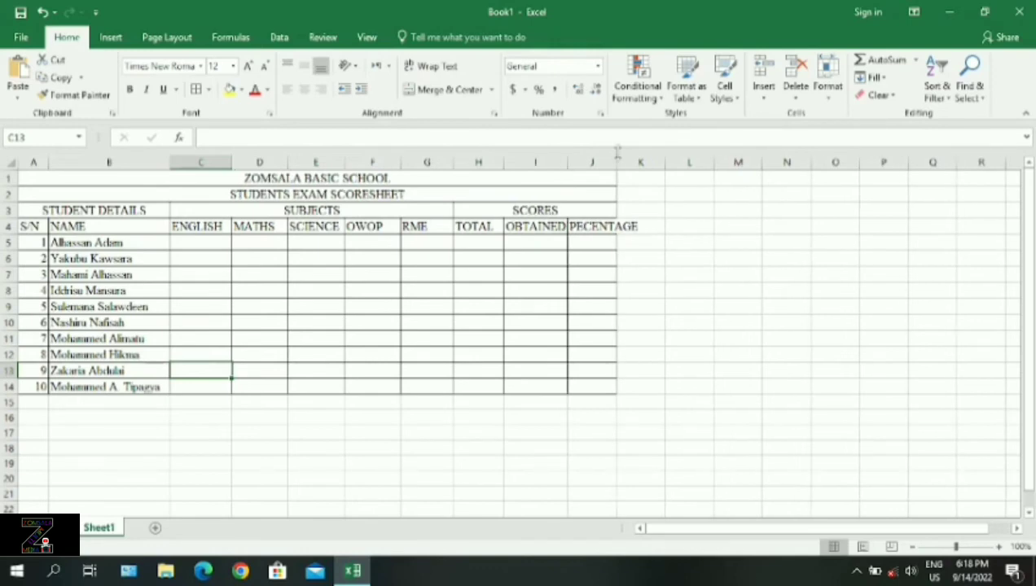
drag(618, 160, 639, 160)
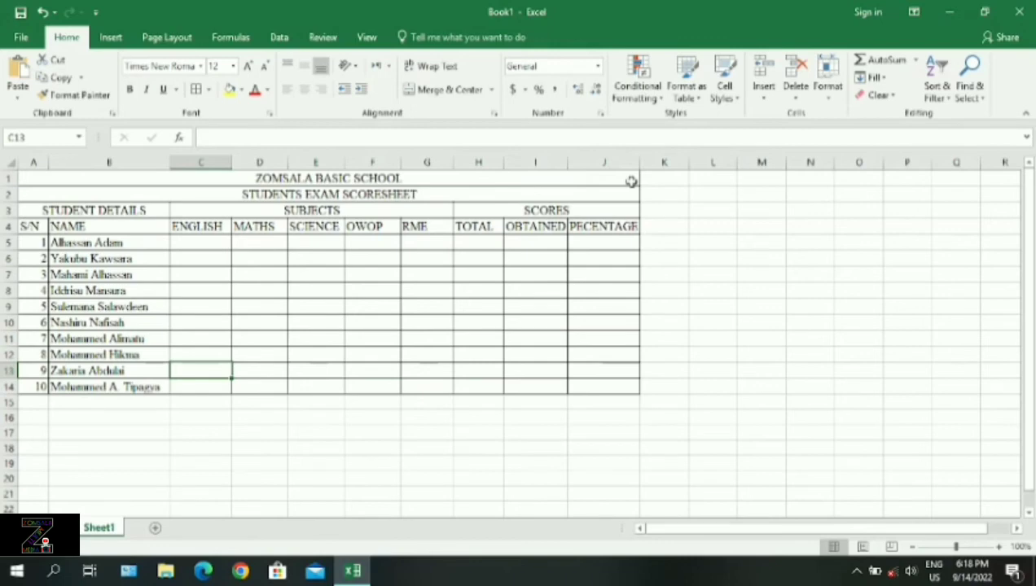
- Enlarge the ZOMSALA BASIC SCHOOL title's font and make it bold
click(152, 180)
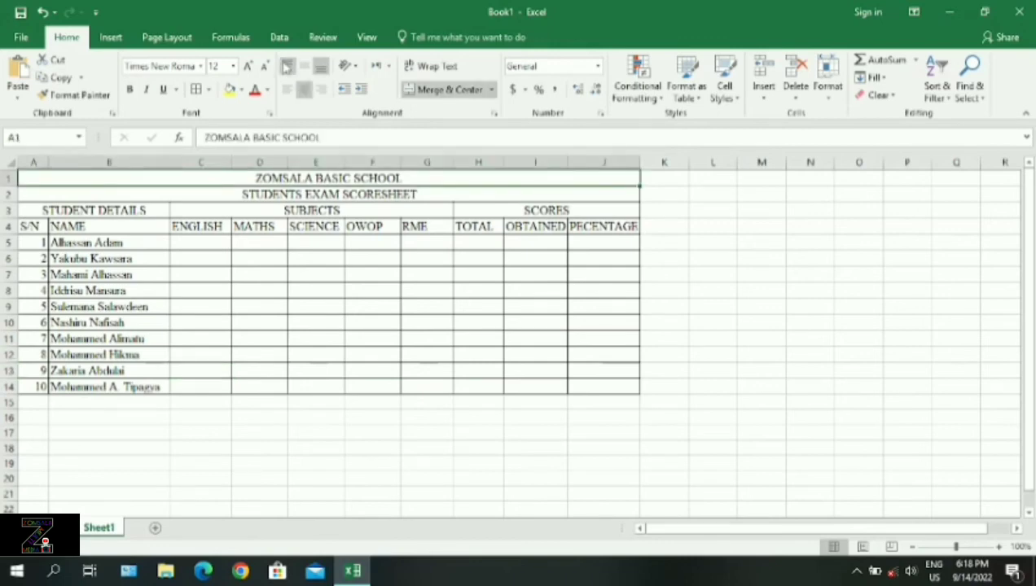
click(249, 66)
click(249, 66)
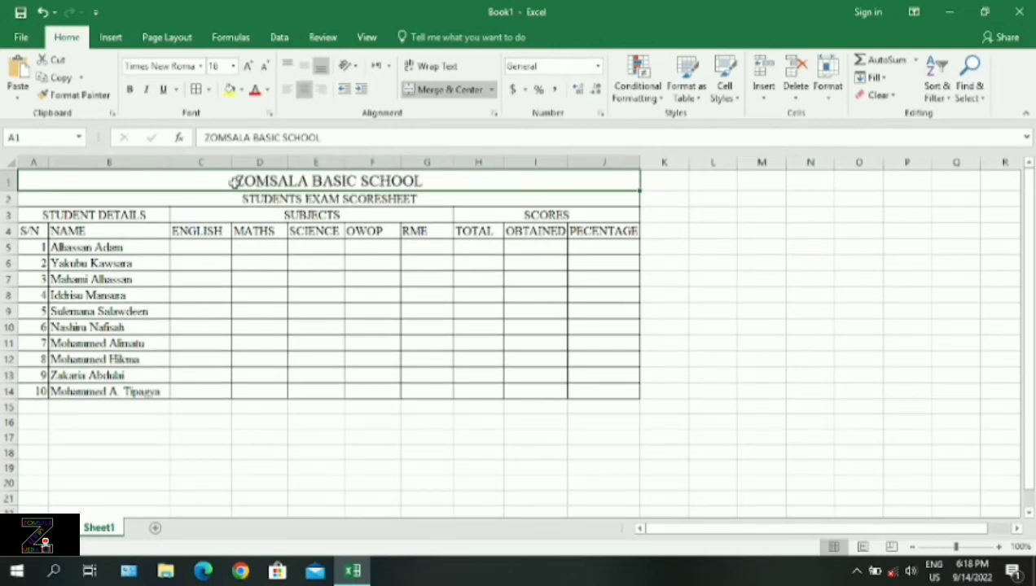
click(130, 88)
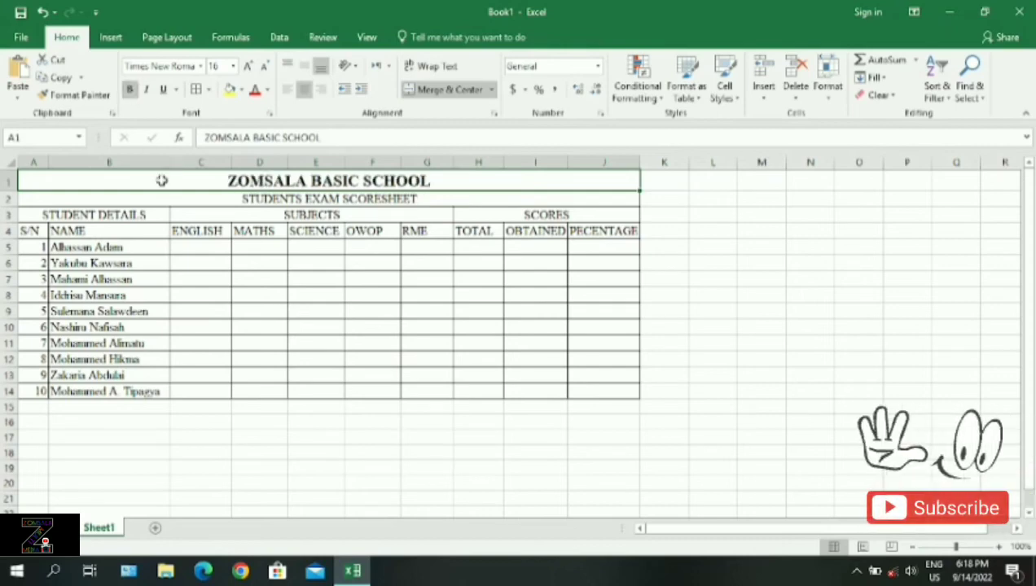
- Enlarge the STUDENTS EXAM SCORESHEET title to size 14 and make it bold
click(247, 202)
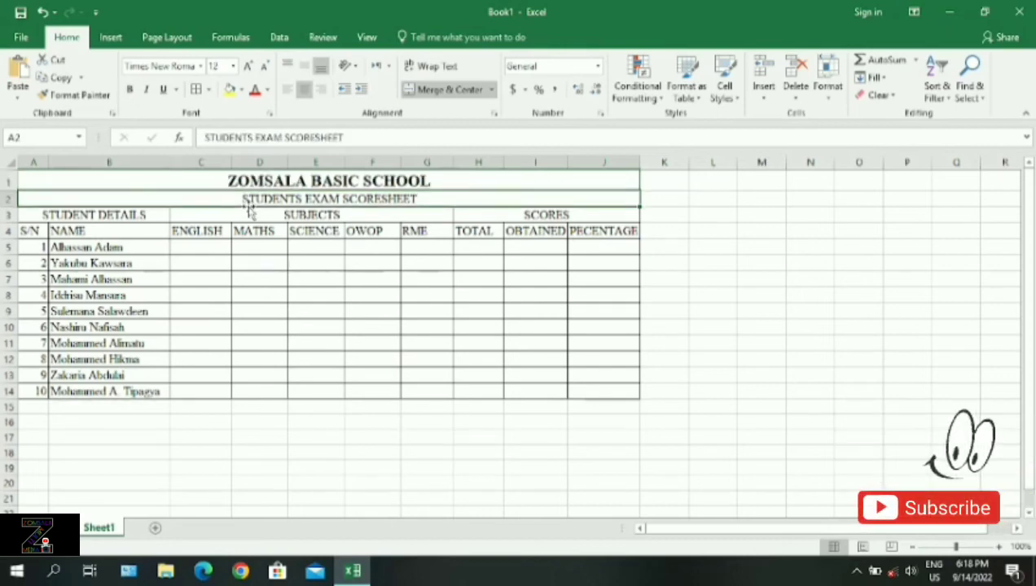
click(248, 66)
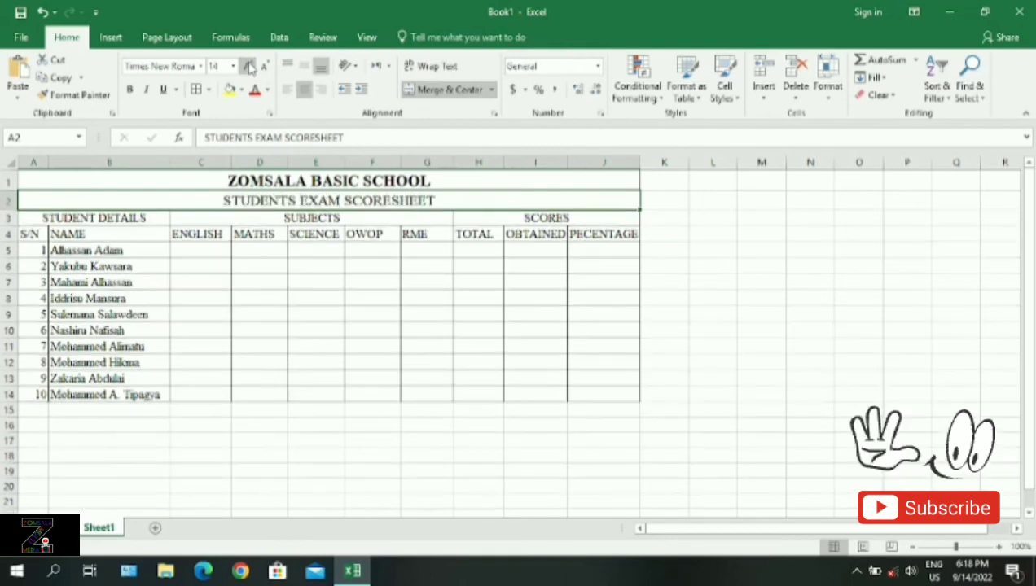
click(130, 91)
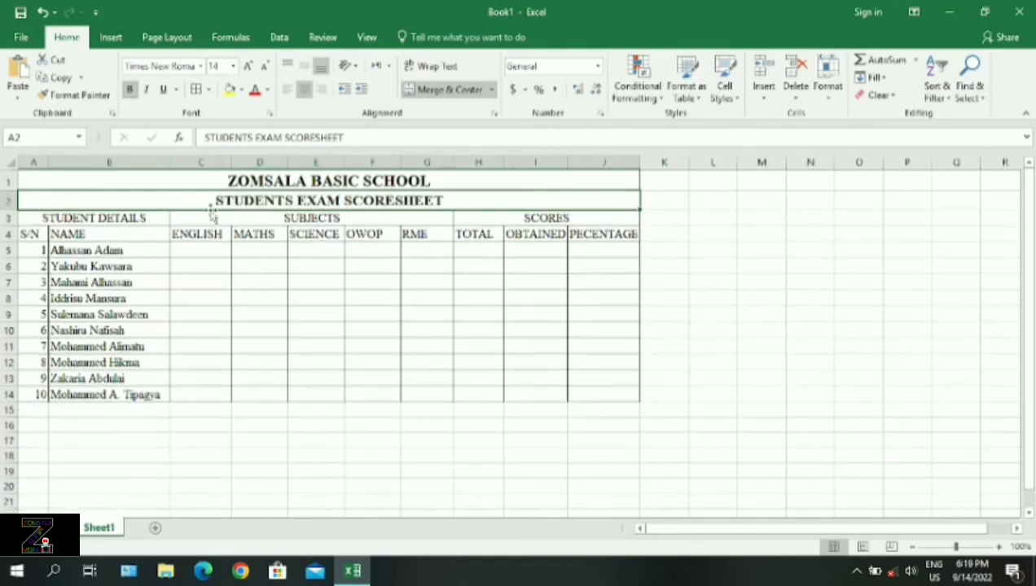
click(118, 219)
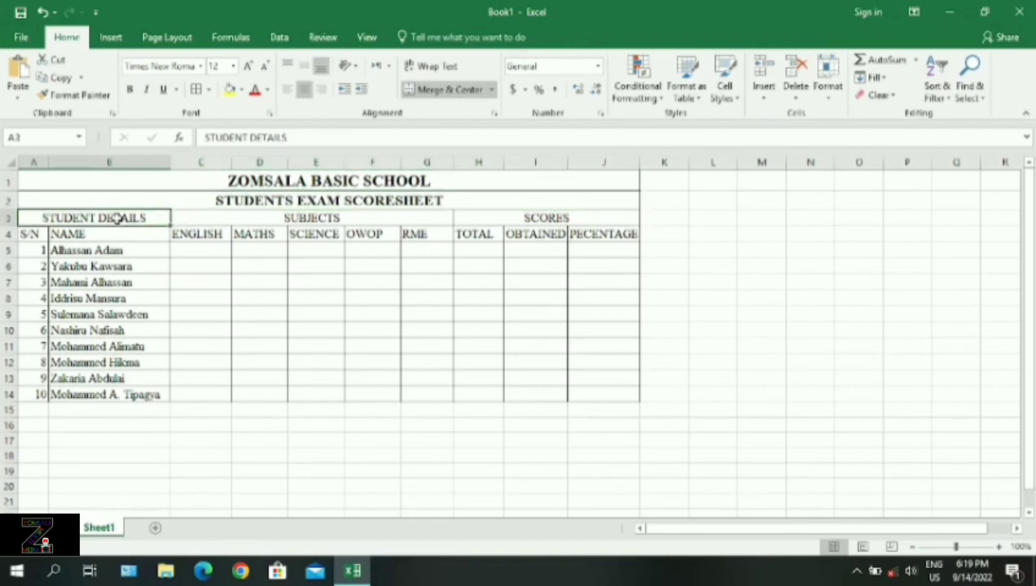
- Enlarge STUDENT DETAILS, SUBJECTS and SCORES to size 14, then select headings A4:J4 for bolding
click(248, 66)
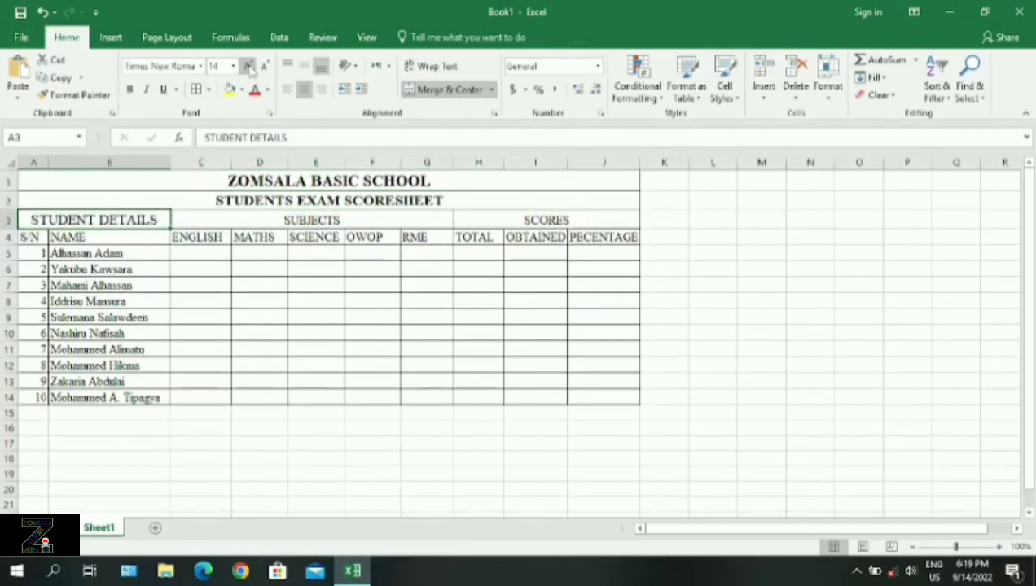
click(323, 222)
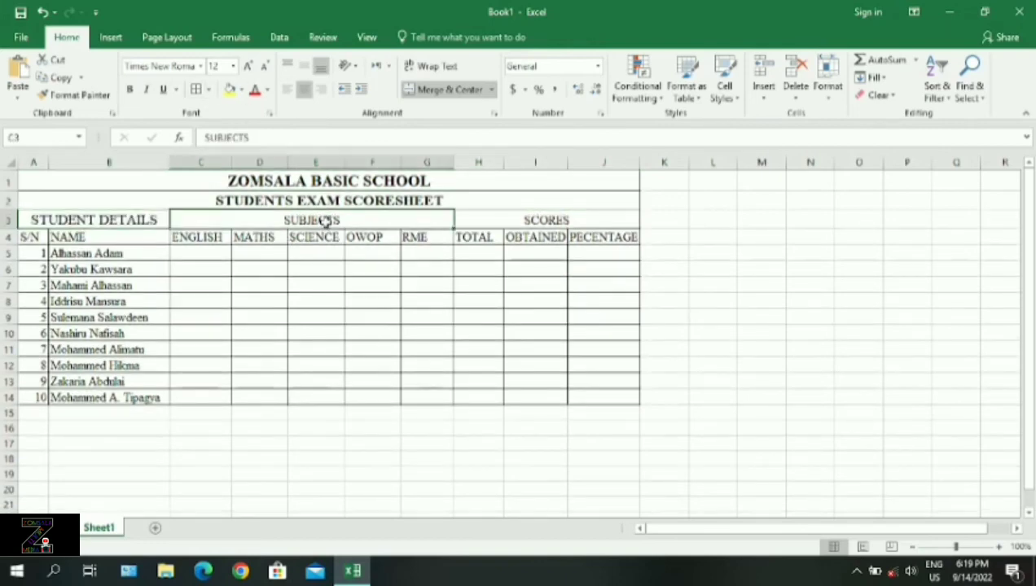
click(249, 66)
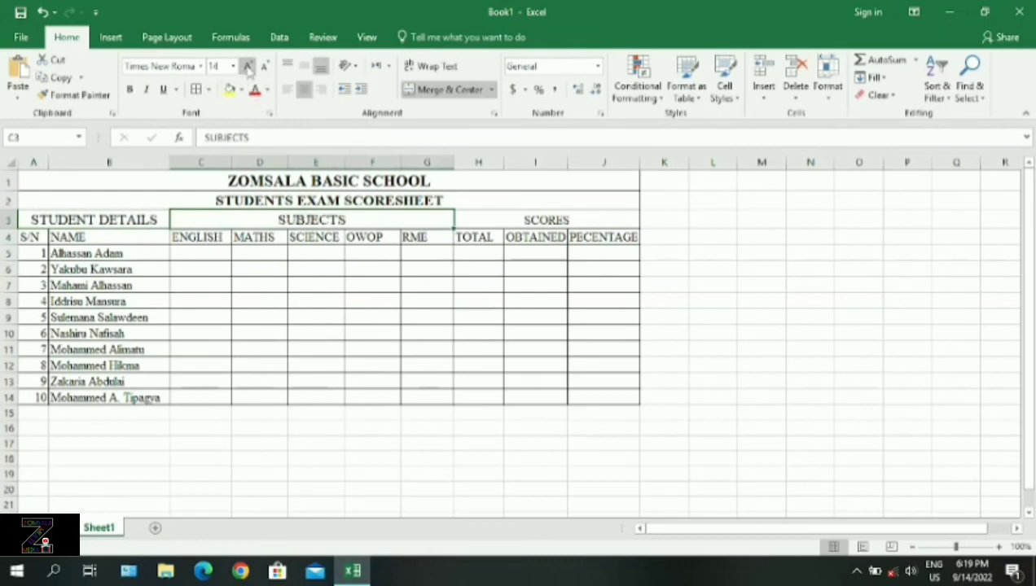
click(503, 222)
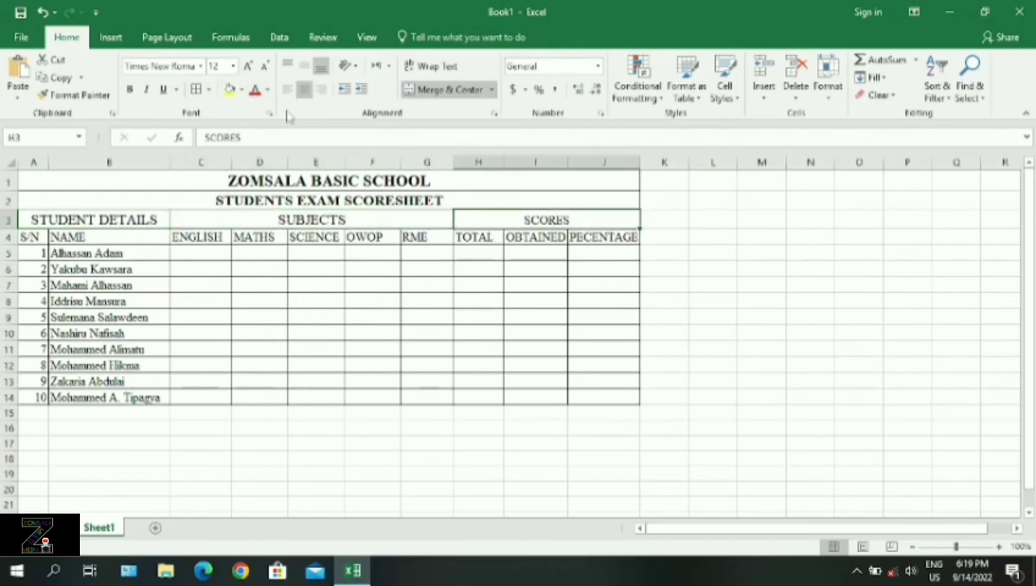
click(249, 66)
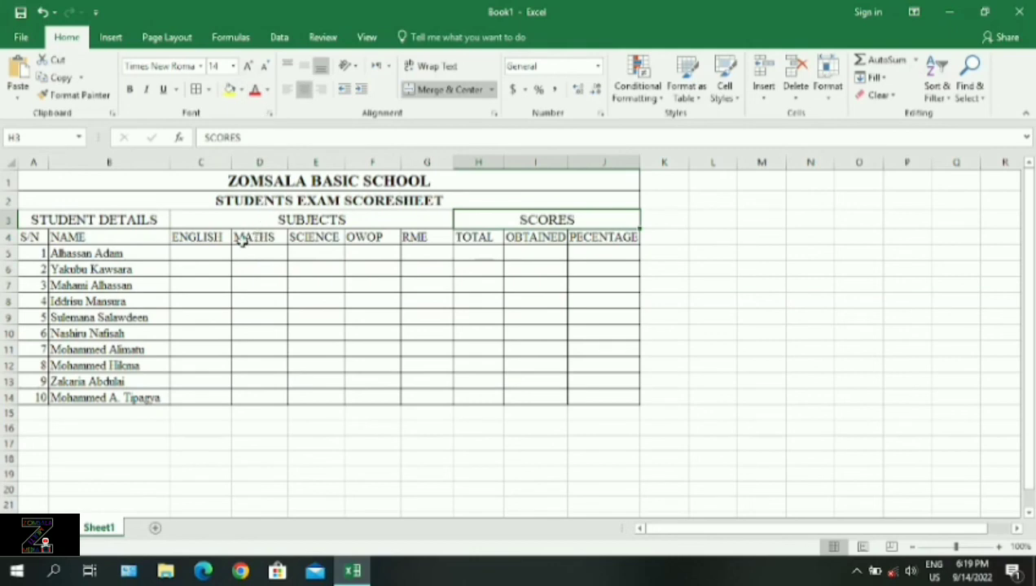
drag(28, 236, 588, 236)
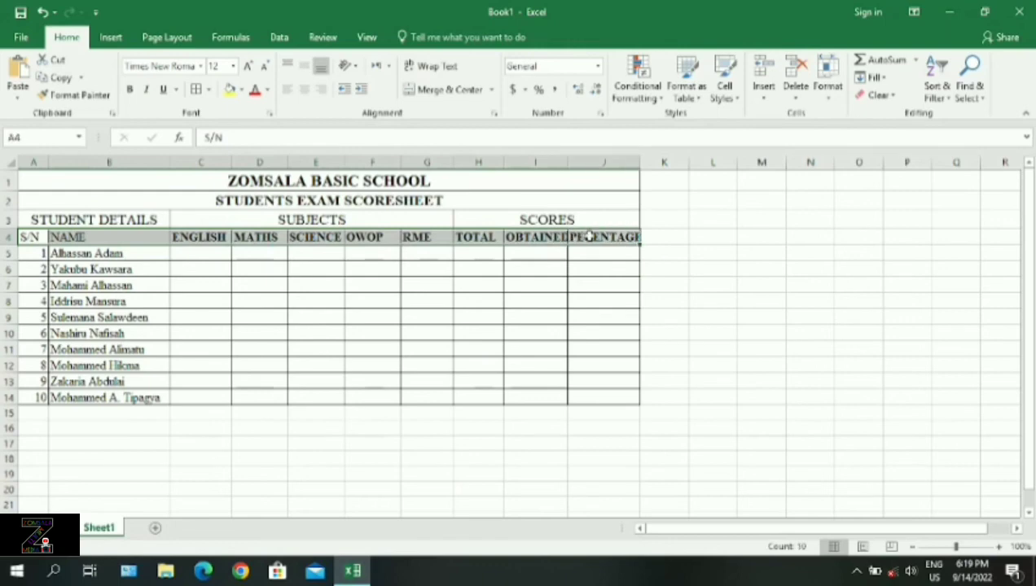
- Toggle bold off and back on for the row 4 headings, keeping them bold
click(128, 90)
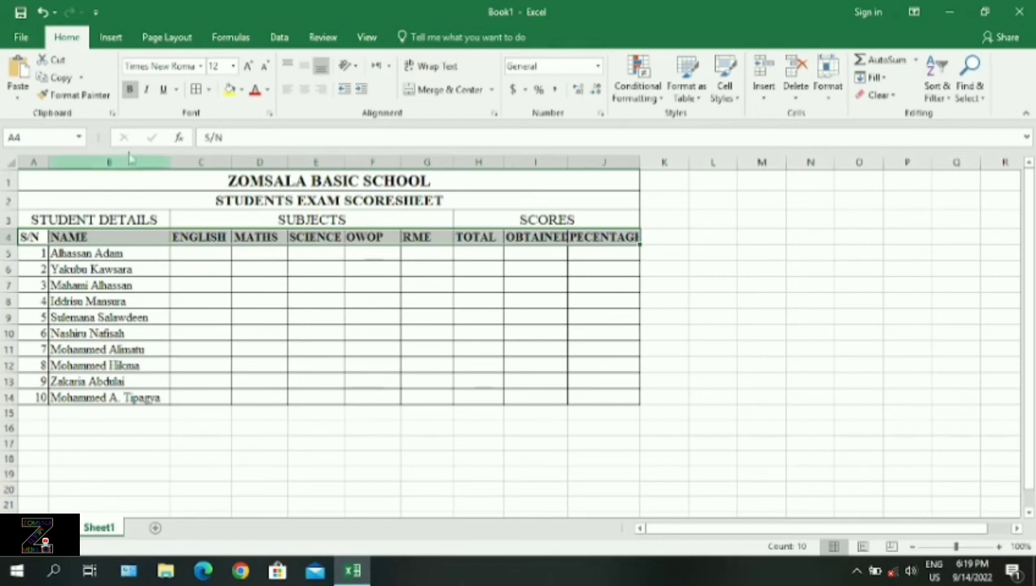
click(130, 91)
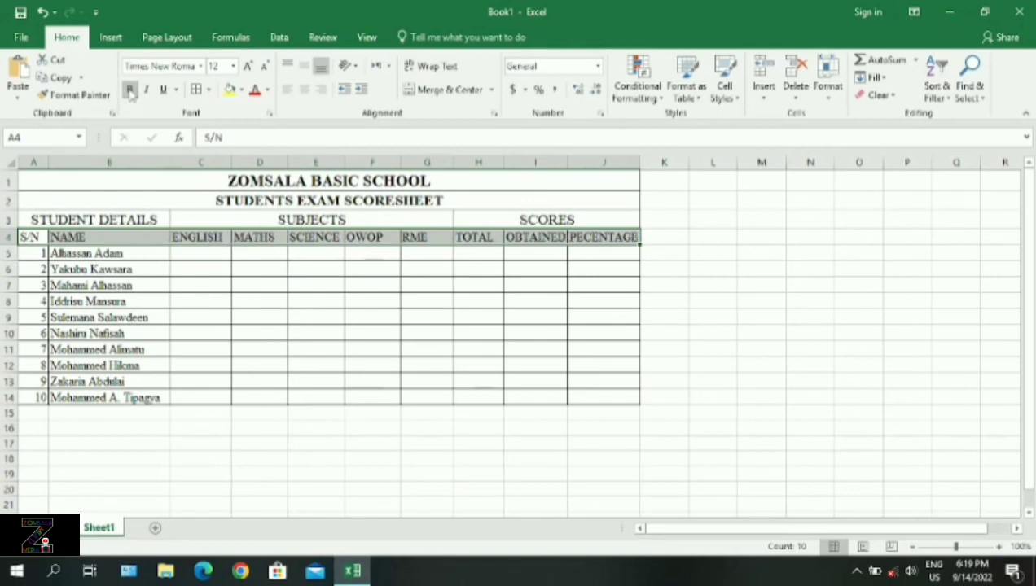
click(130, 91)
drag(162, 273, 185, 254)
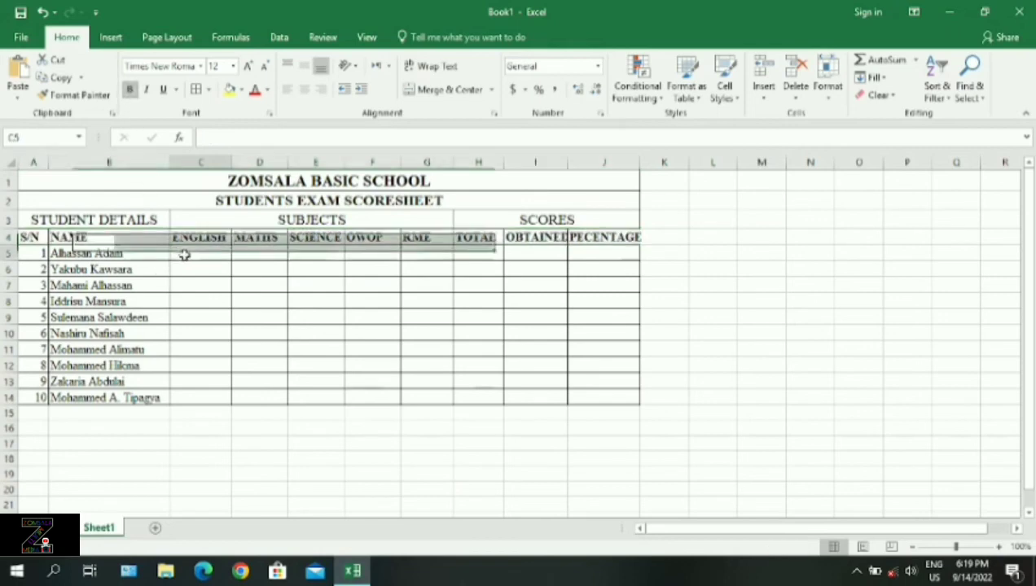
click(185, 254)
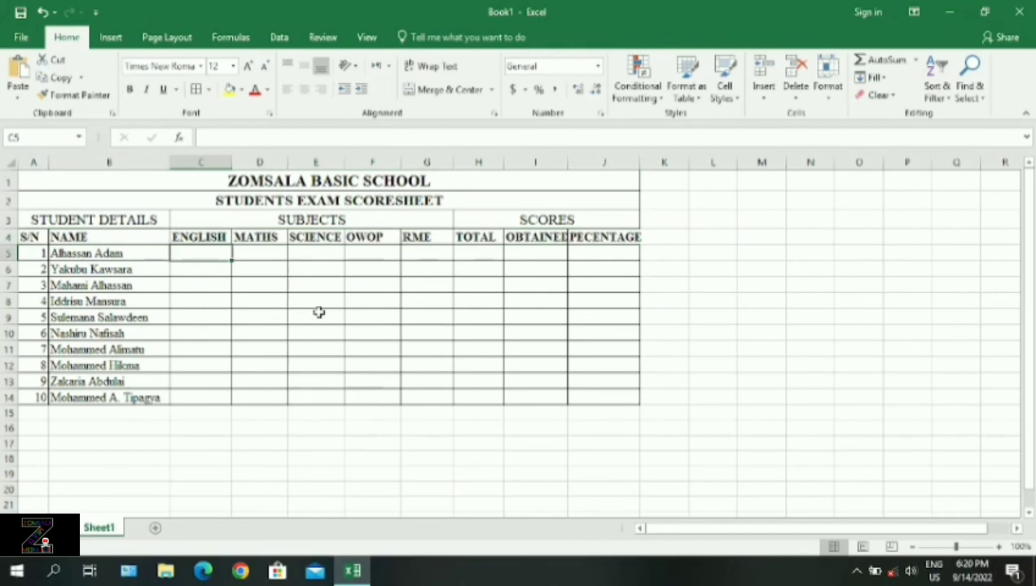
click(428, 238)
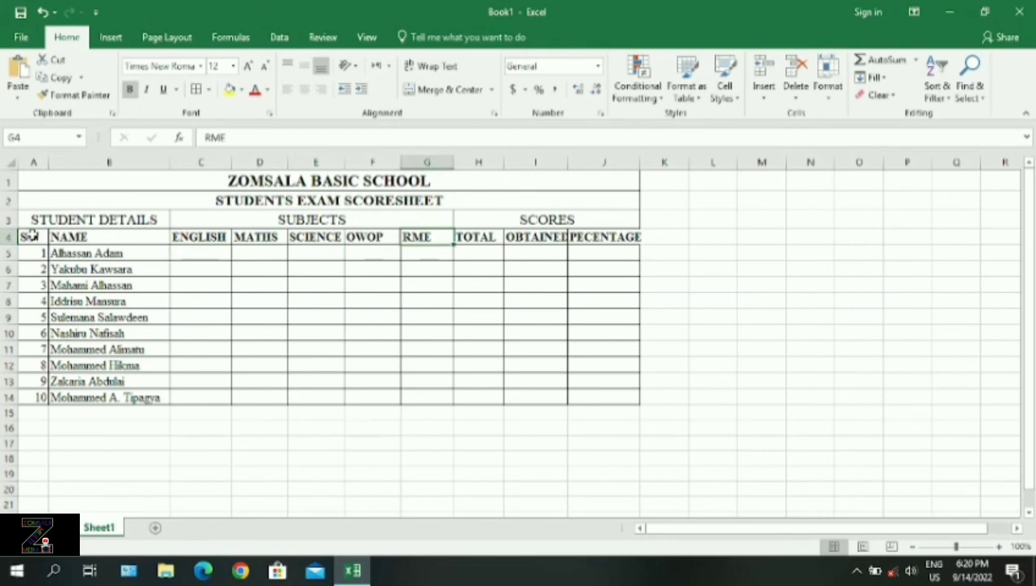
- Top-align and center the row 4 headings A4:J4, from S/N to PECENTAGE
drag(30, 235, 562, 246)
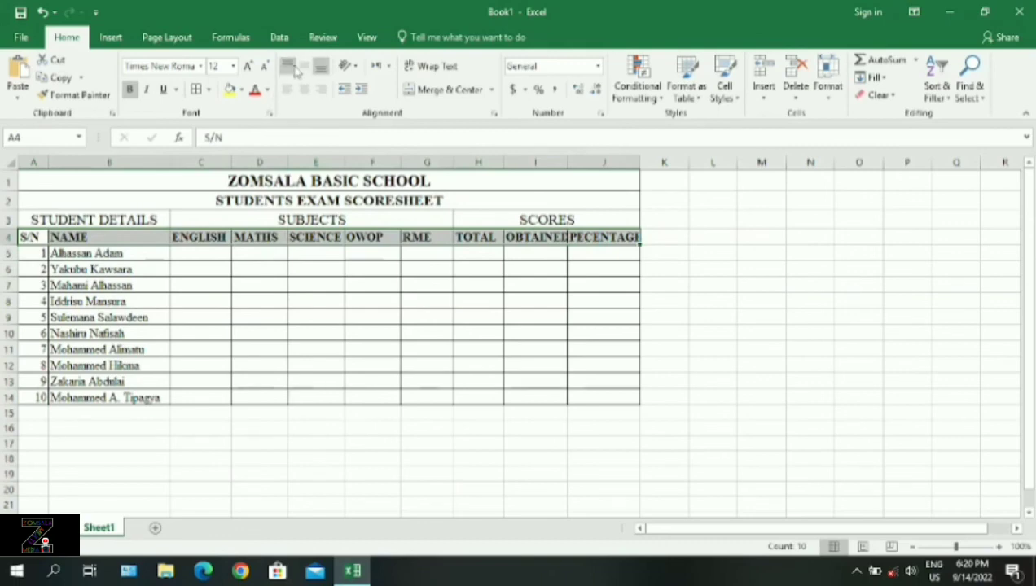
click(289, 67)
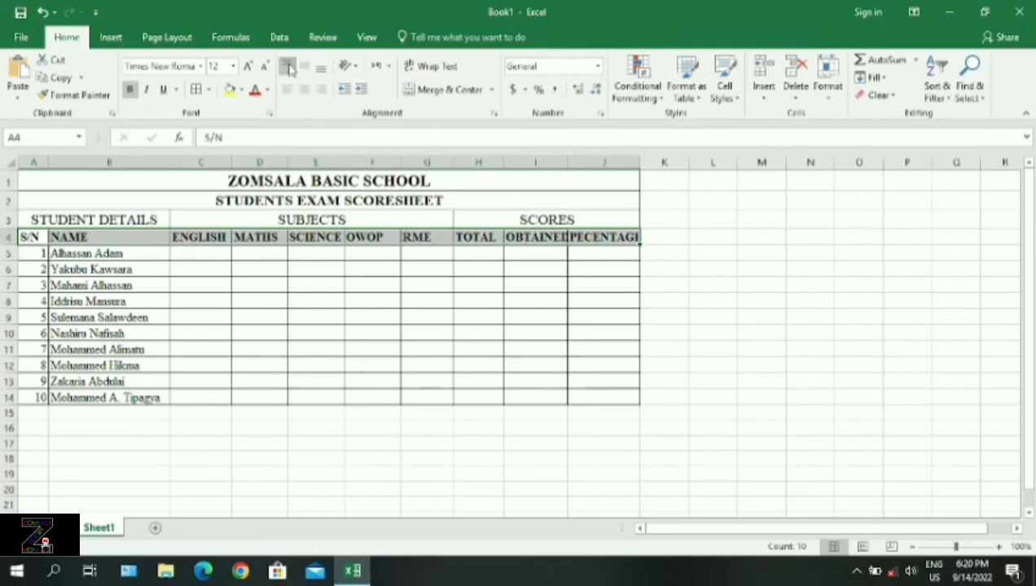
click(303, 94)
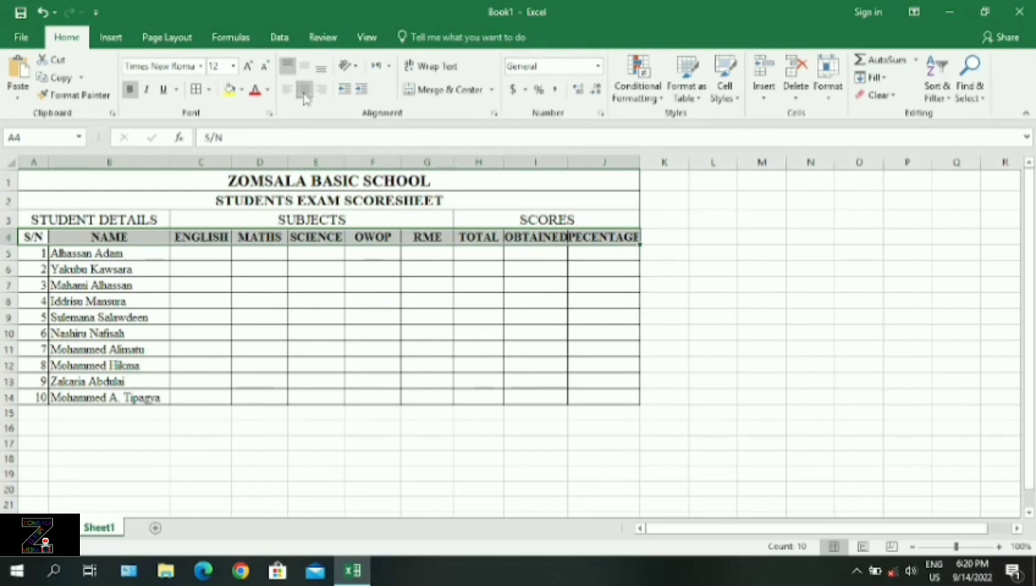
click(319, 221)
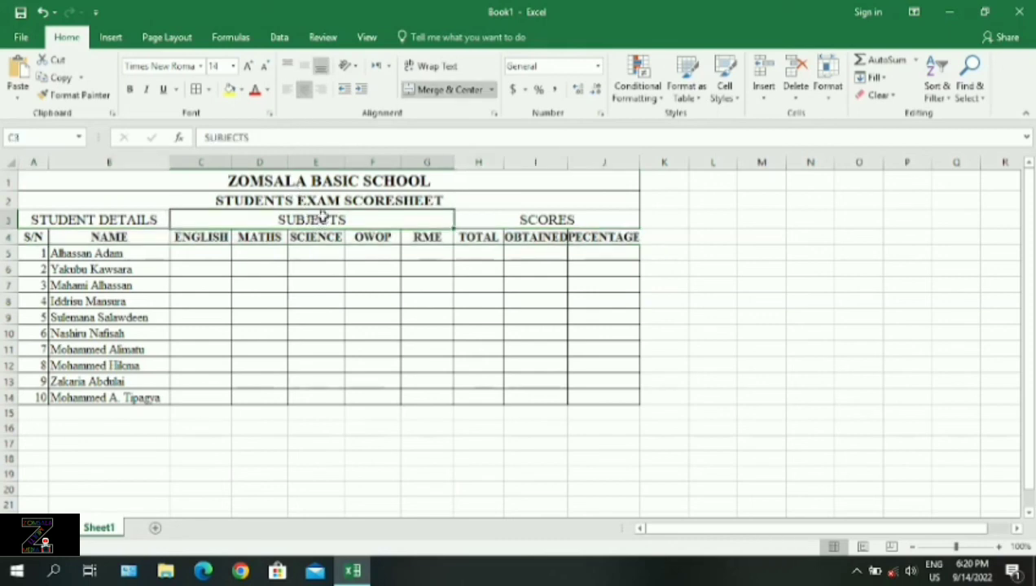
drag(46, 220, 456, 218)
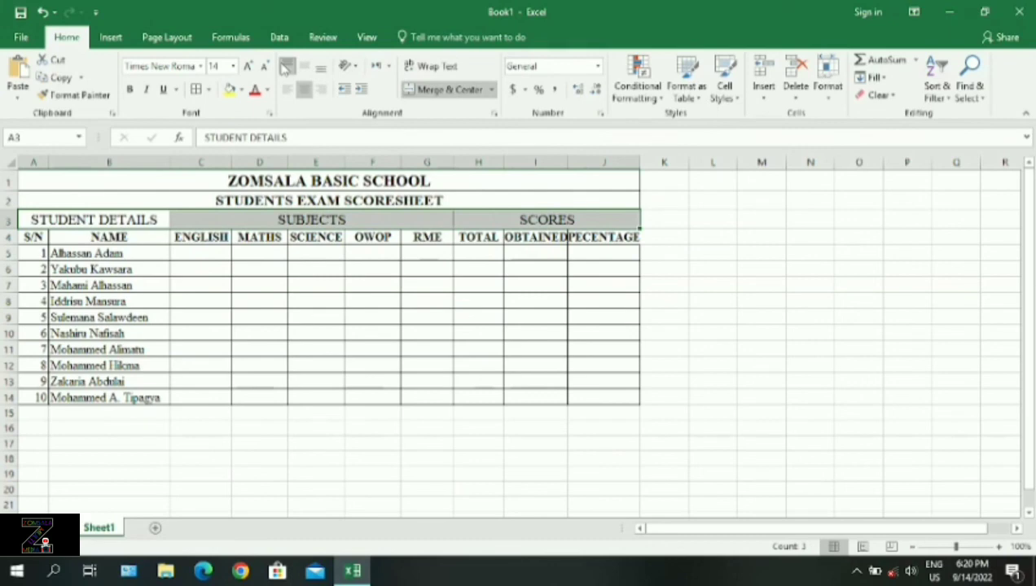
- Bottom-align the row 3 group headers and left-align the NAME heading in B4
click(285, 66)
click(122, 239)
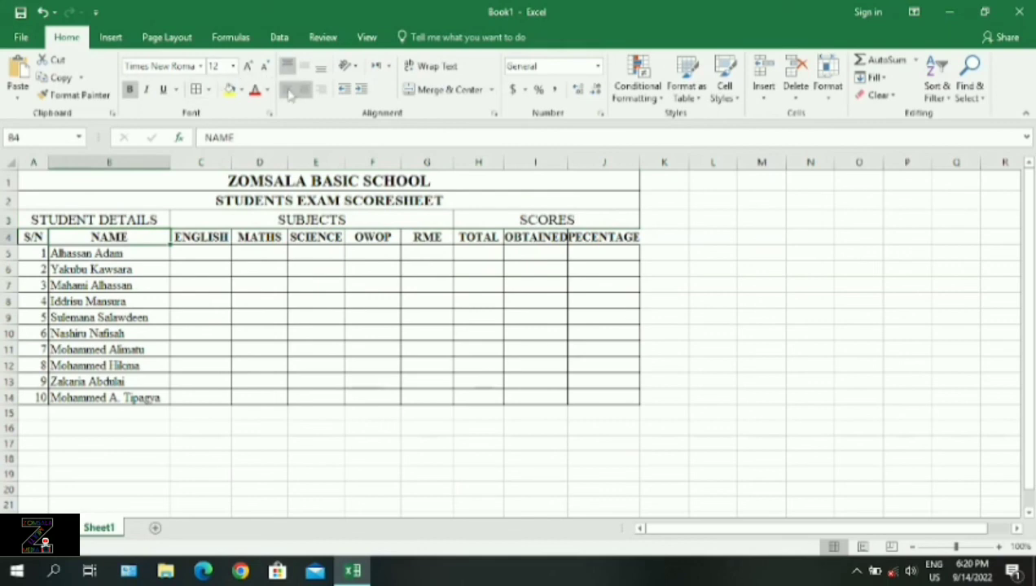
click(287, 91)
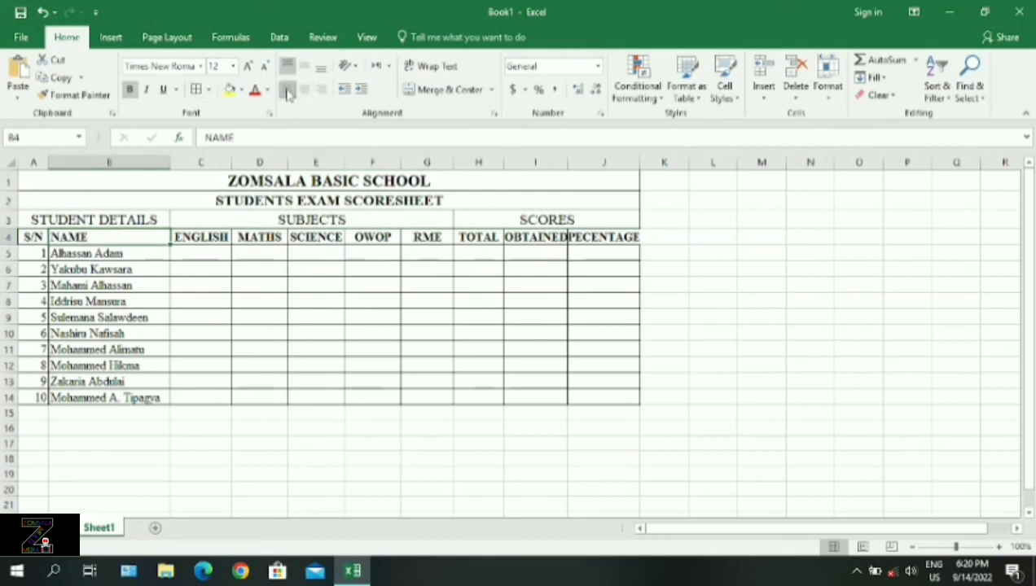
click(303, 91)
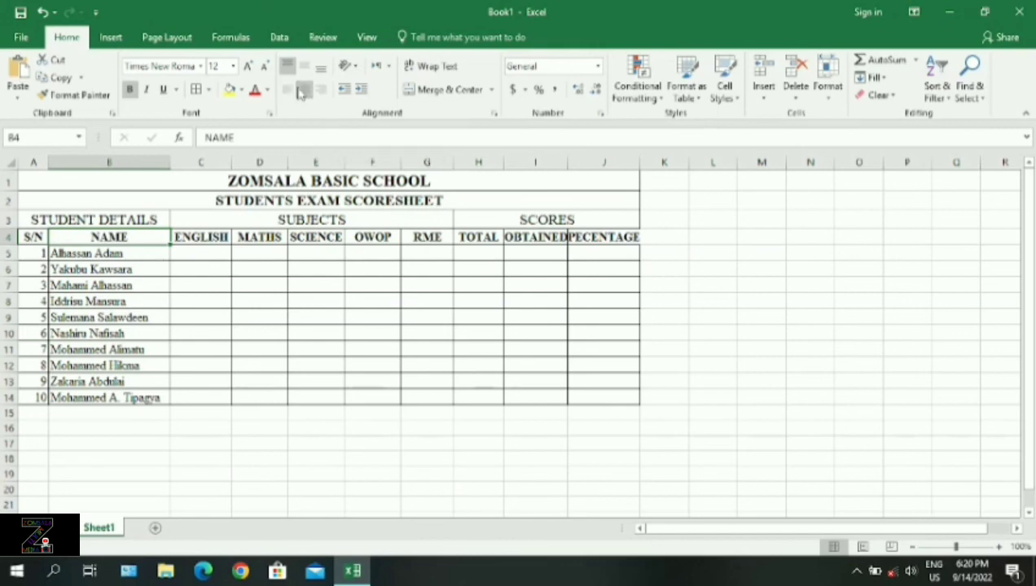
click(293, 92)
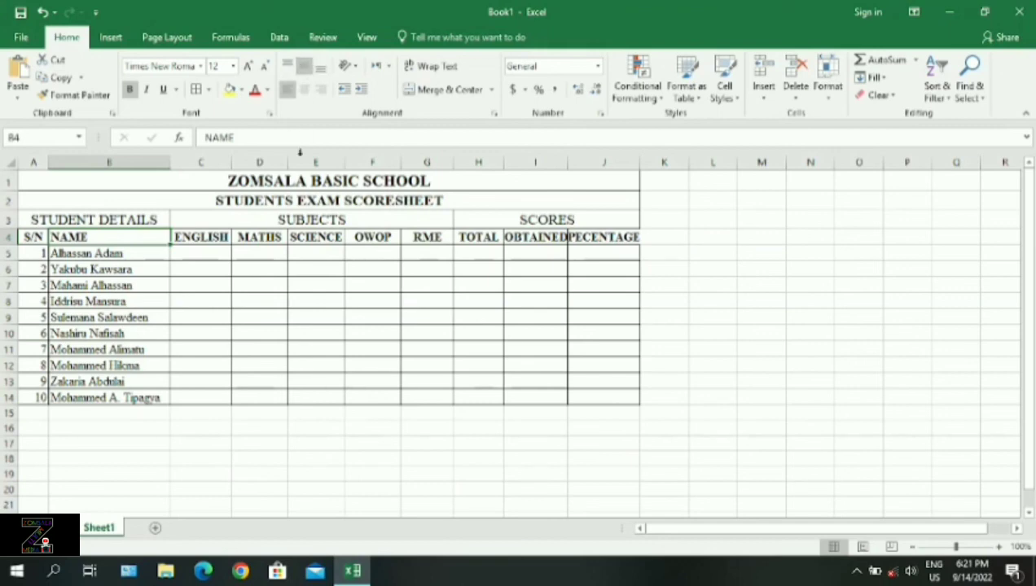
- Middle-align the SCIENCE heading vertically in its cell
click(304, 237)
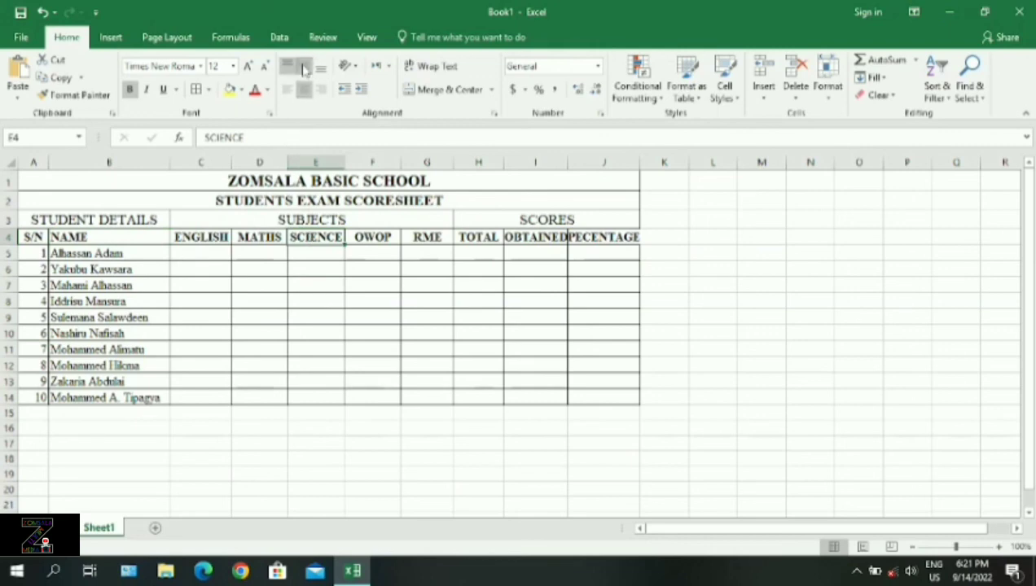
click(304, 69)
drag(30, 241, 591, 237)
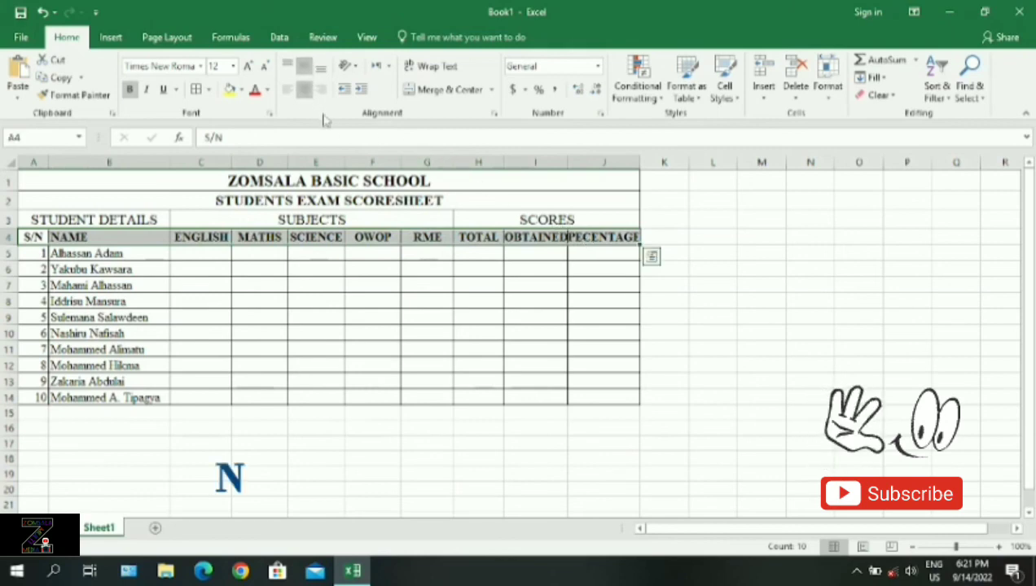
- Widen column J so PECENTAGE fits, then select the first student's PECENTAGE cell
click(620, 272)
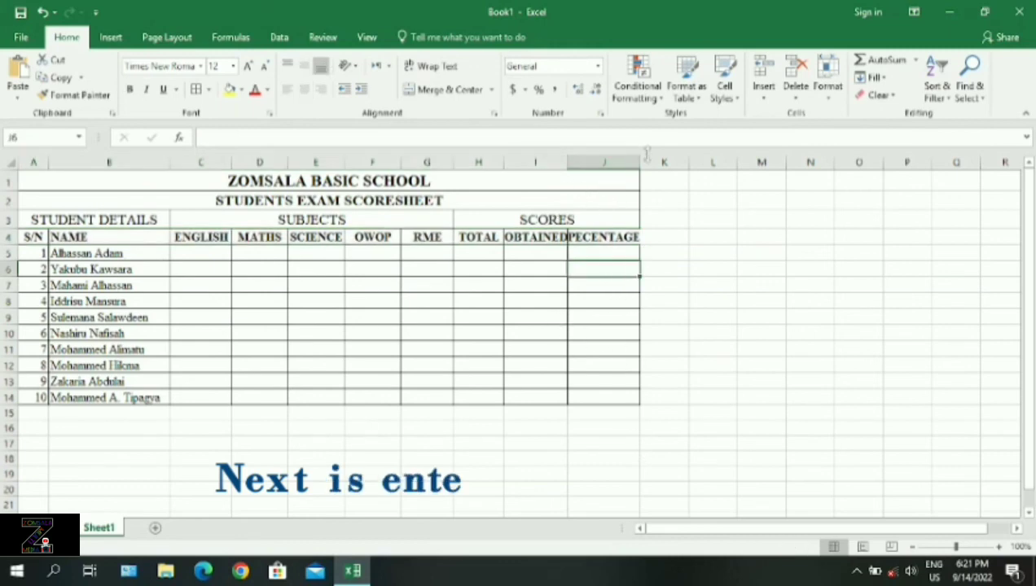
drag(637, 155, 648, 154)
click(608, 361)
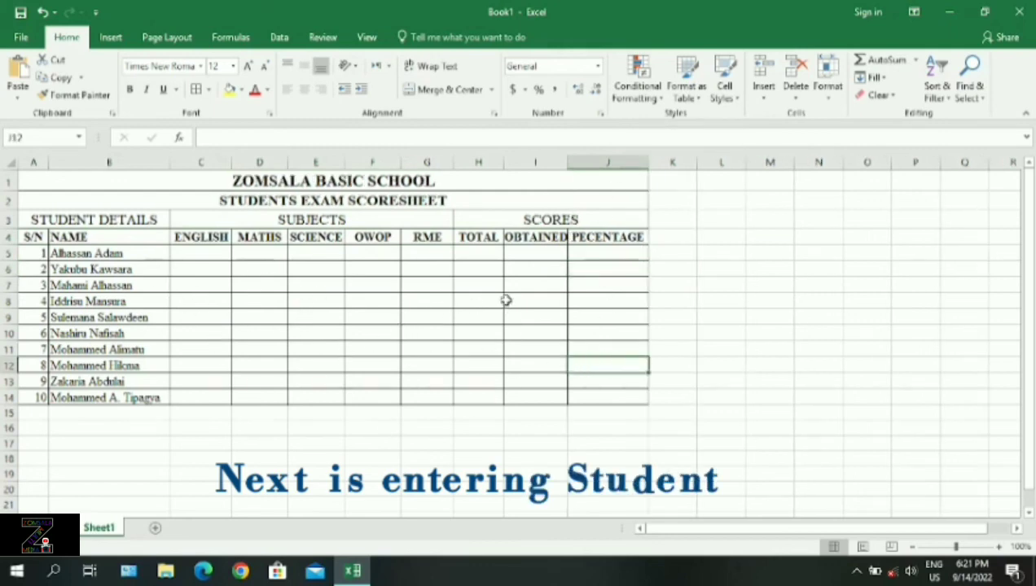
click(484, 256)
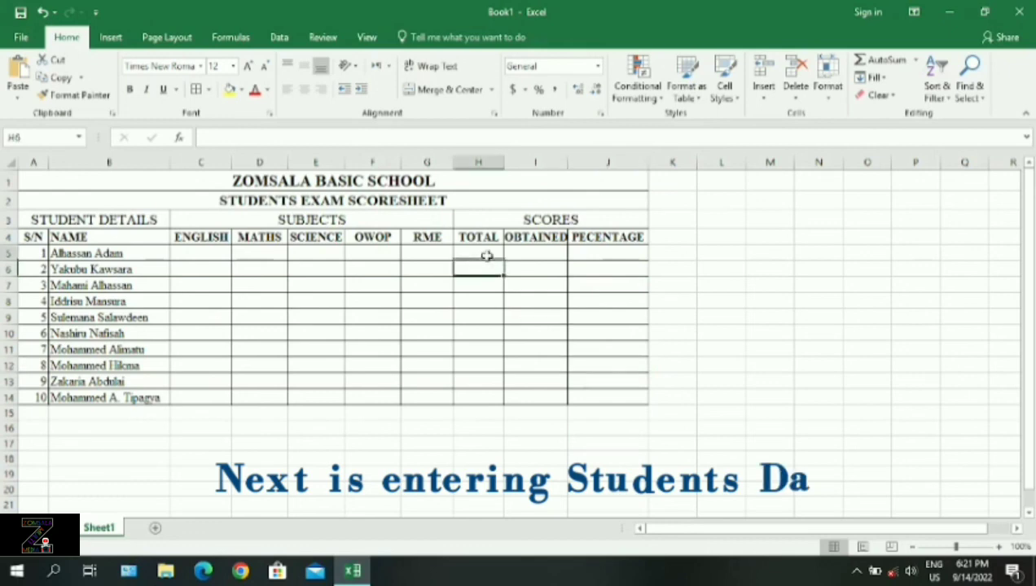
click(541, 257)
click(619, 254)
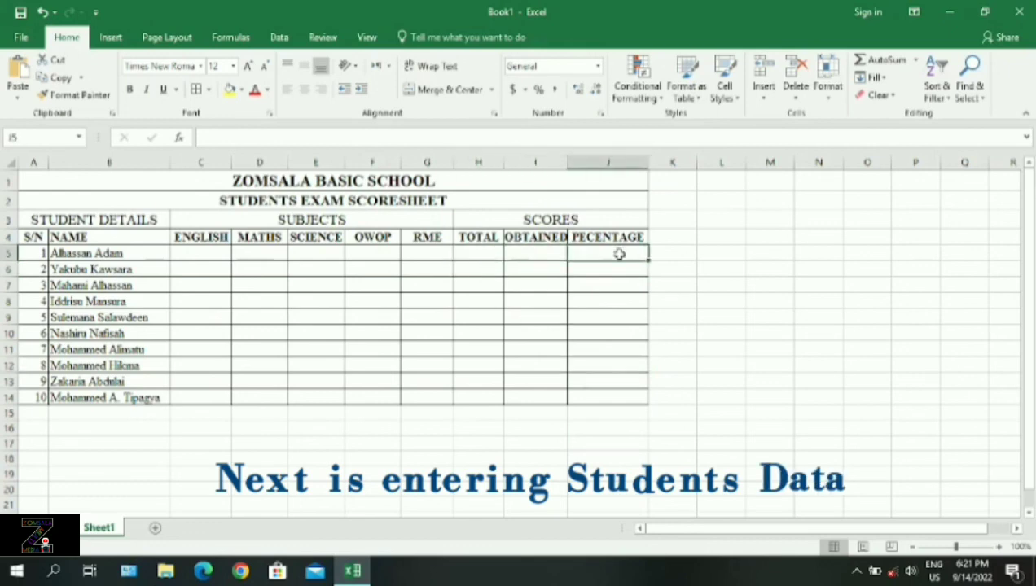